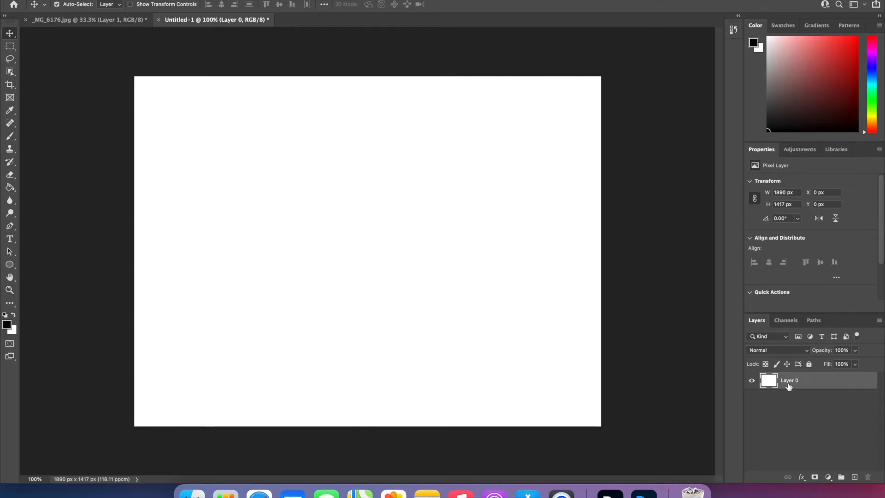
Shift the white Layer 0 diagonally up and left off the canvas edge, and move it back to cover the whole canvas.
left_click_drag(524, 365, 479, 321)
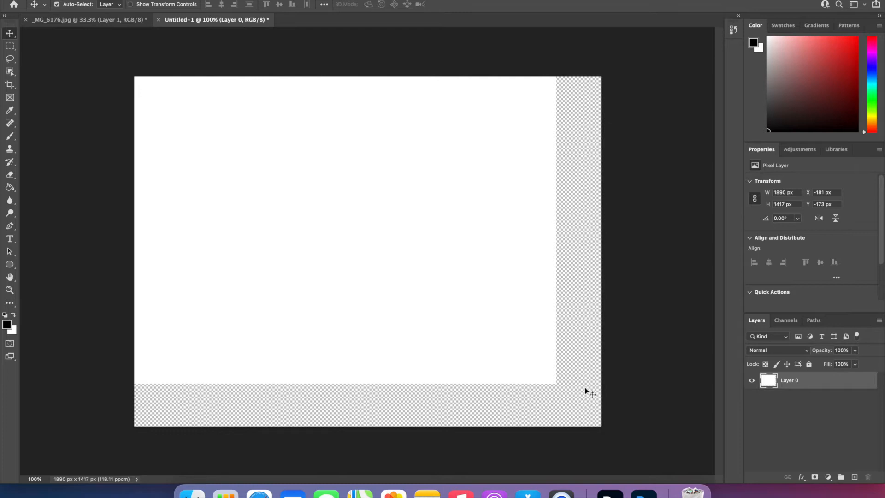
left_click_drag(536, 359, 582, 402)
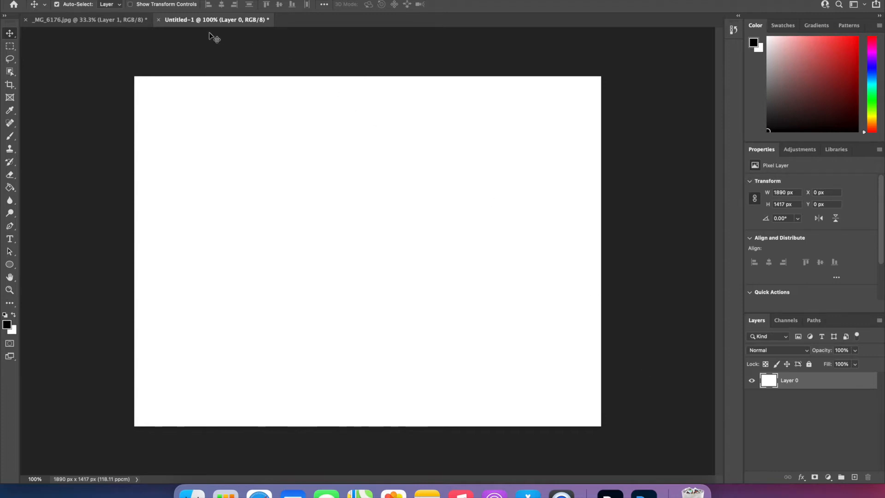
Create a new empty layer named Layer 1 above Layer 0.
left_click(147, 0)
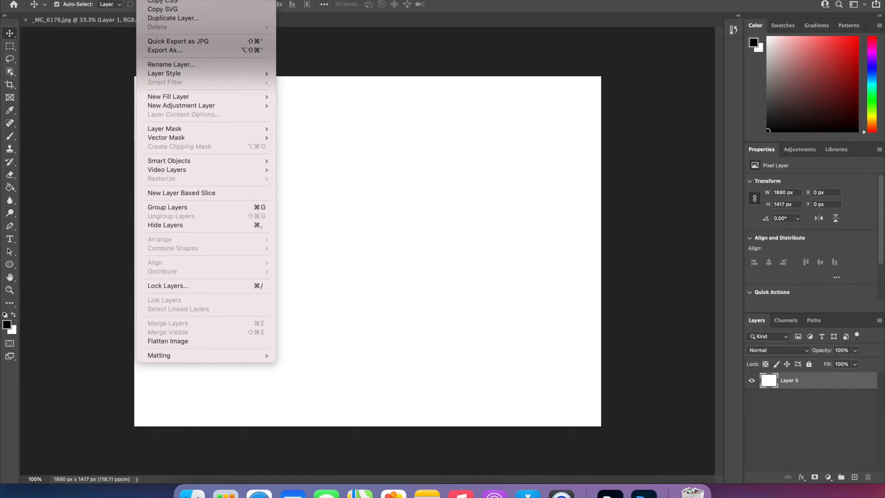
mouse_move(157, 0)
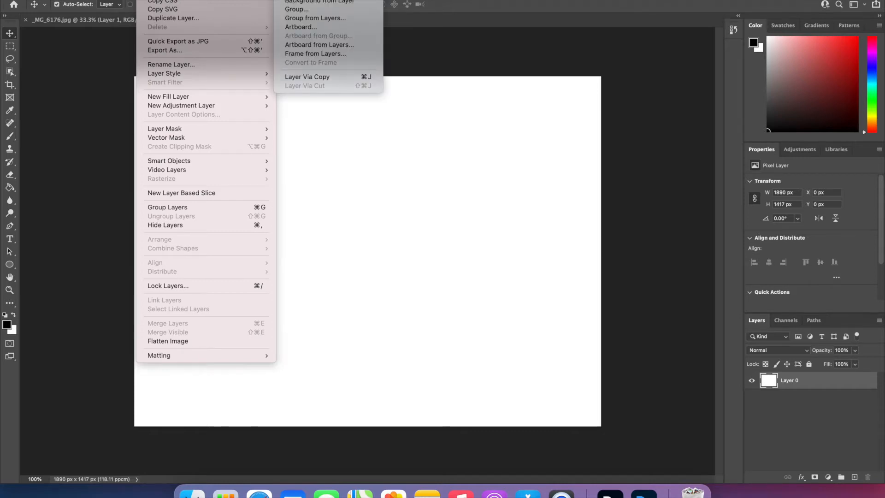
left_click(295, 0)
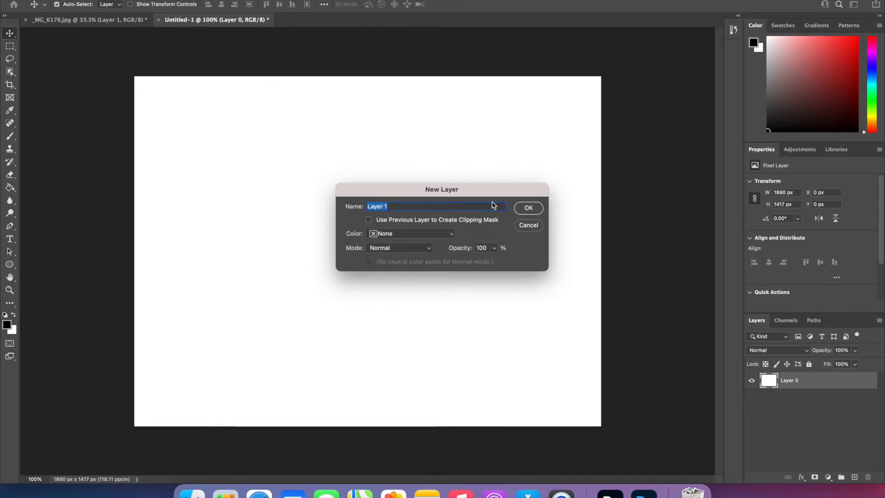
type("Layer")
key("Return")
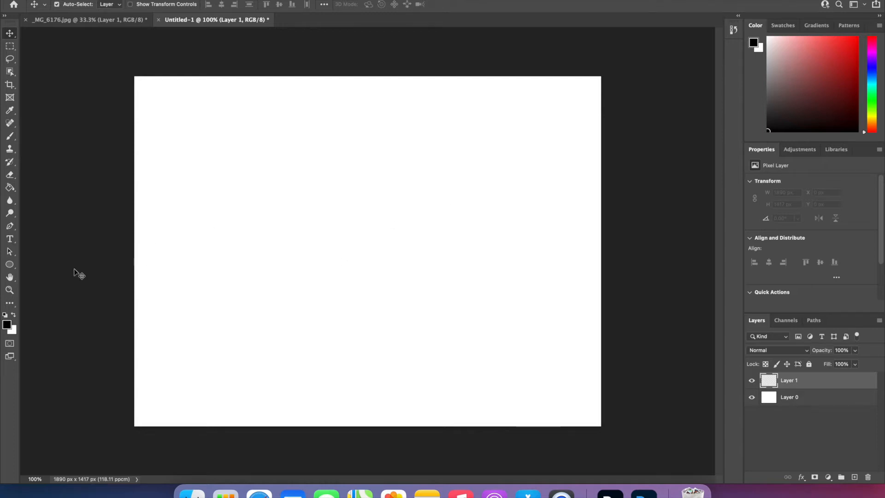
Draw a flat ellipse about 989 × 181 px in the lower part of the canvas and fill it with red.
left_click(10, 265)
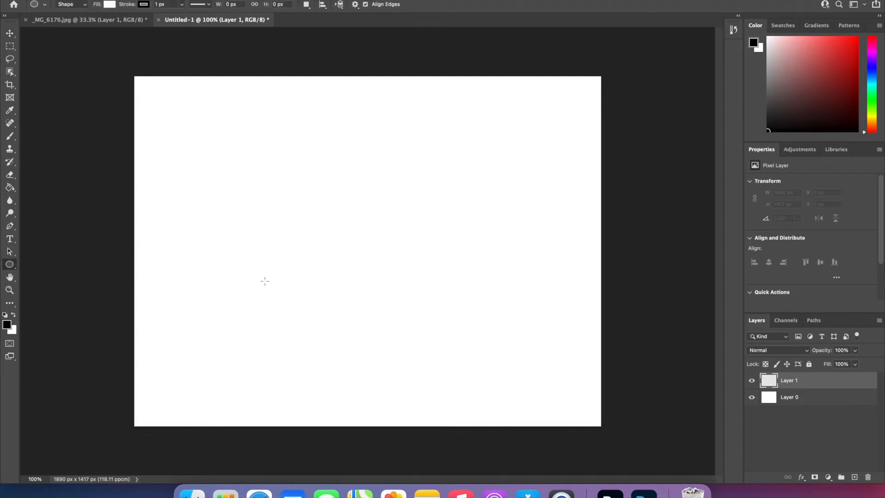
left_click_drag(268, 307, 512, 351)
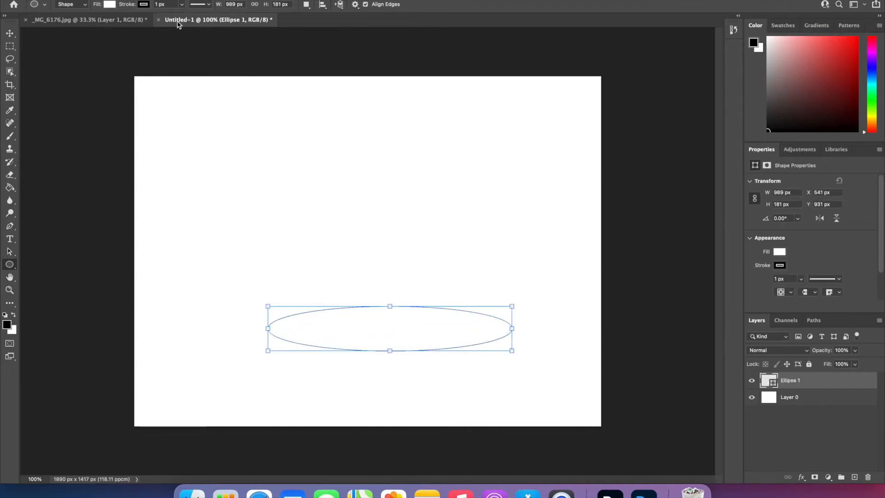
left_click(109, 4)
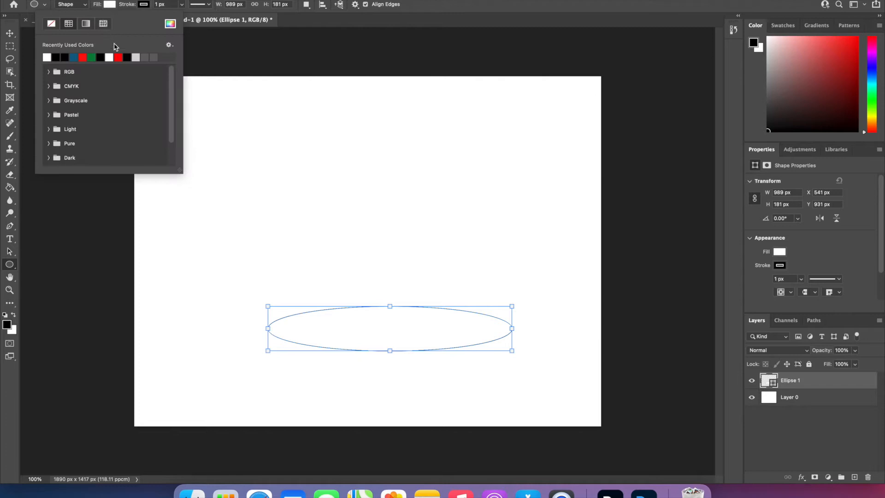
left_click(119, 58)
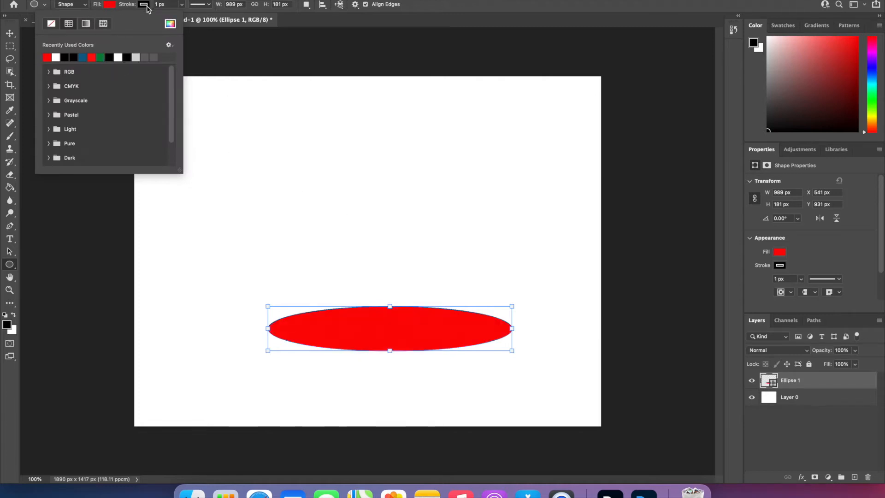
Set the ellipse's stroke to black and move the shape slightly down and left on the canvas.
left_click(145, 5)
left_click(106, 57)
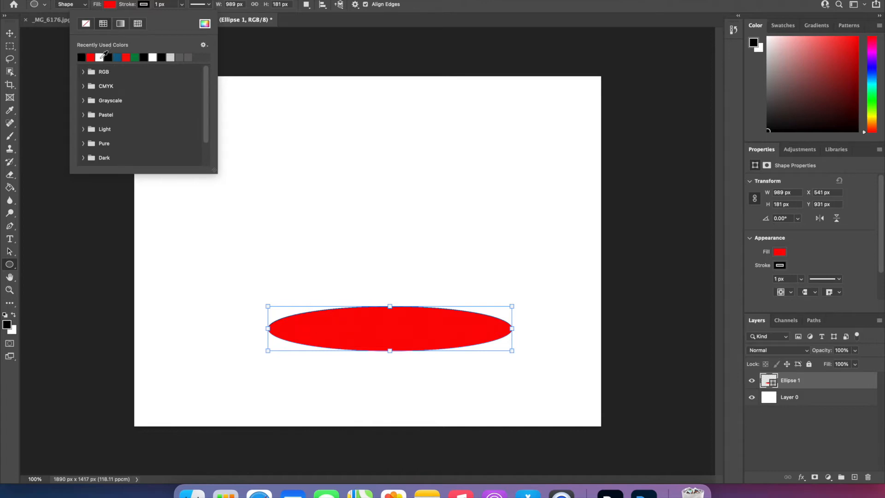
left_click(9, 33)
left_click_drag(383, 327, 365, 344)
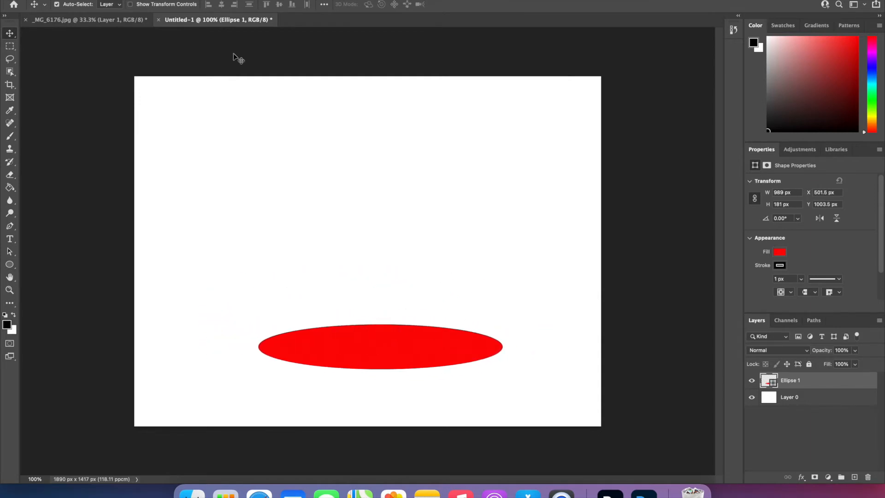
Create a new layer named Box above the ellipse layer.
left_click(148, 0)
mouse_move(157, 0)
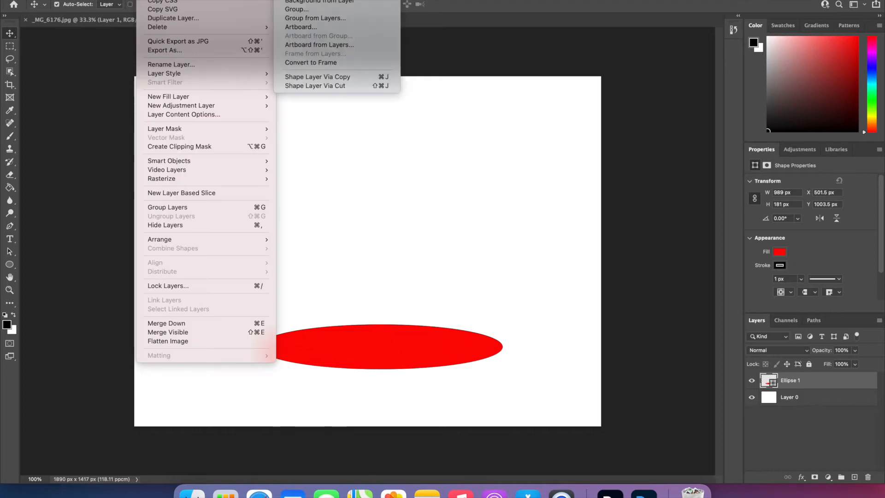
left_click(295, 0)
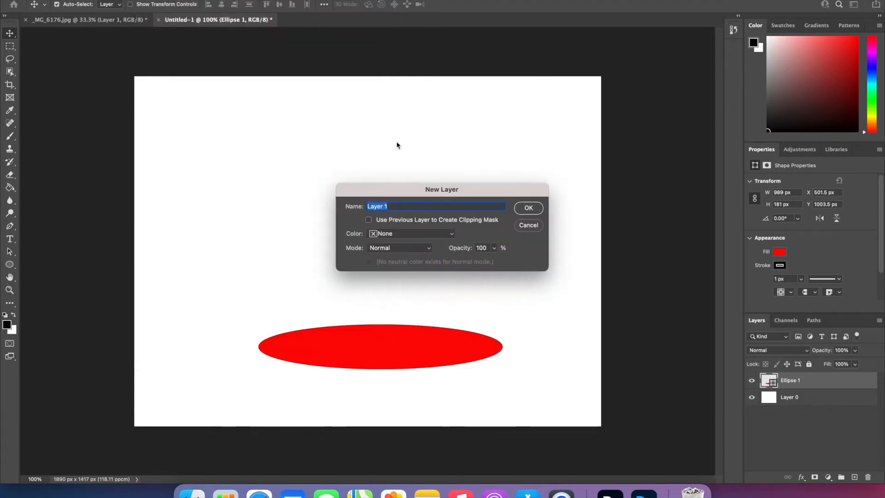
type("Box")
key("Return")
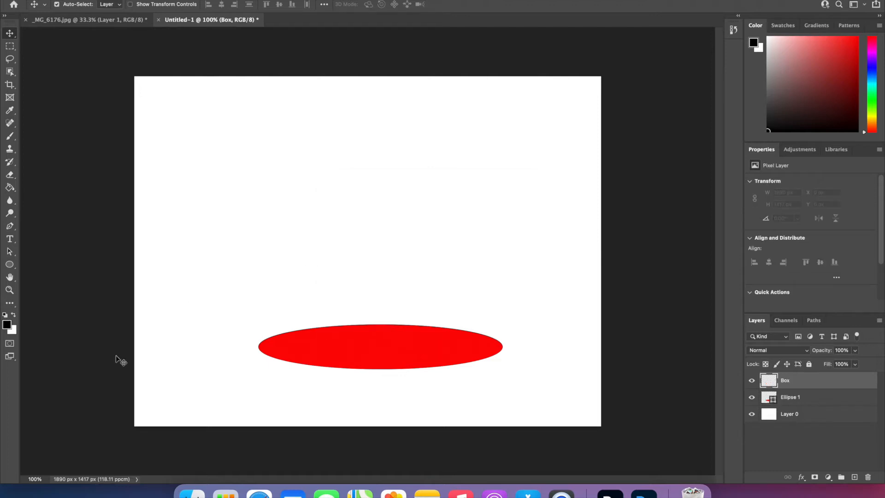
Draw a rectangle about 693 × 461 px on the Box layer, with its lower edge overlapping the red ellipse.
left_click(14, 269)
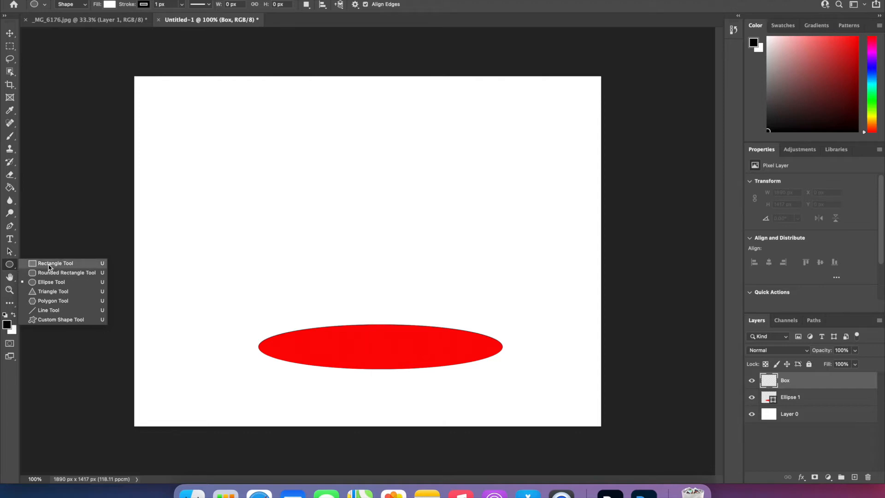
left_click(49, 267)
mouse_move(296, 234)
left_mouse_down()
mouse_move(381, 312)
mouse_move(466, 348)
left_mouse_up()
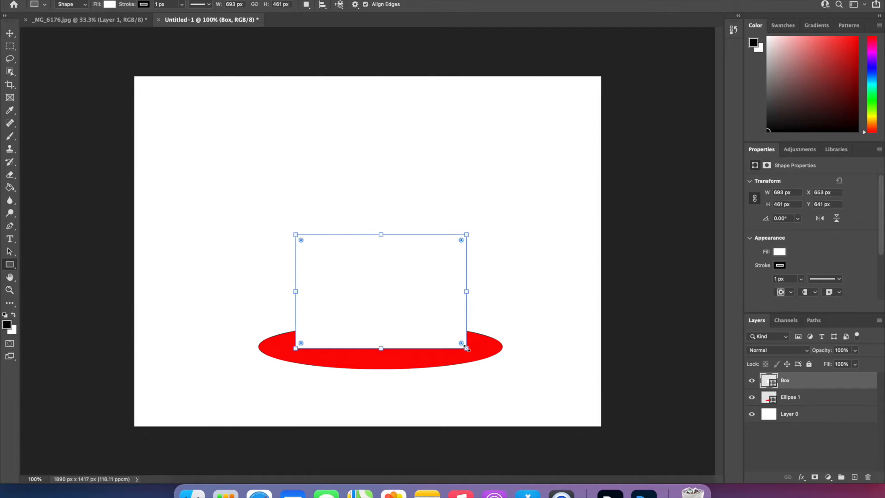
Fill the rectangle with dark blue, try it with no fill, and apply the dark blue again.
left_click(110, 5)
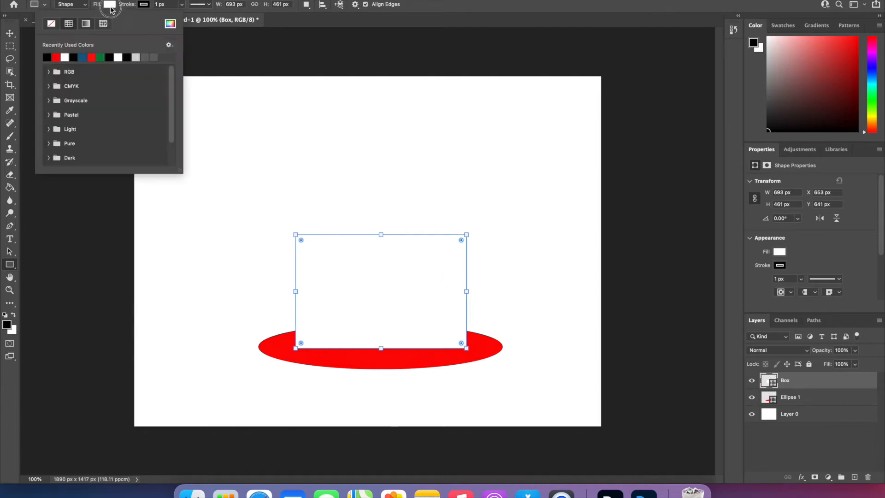
left_click(83, 57)
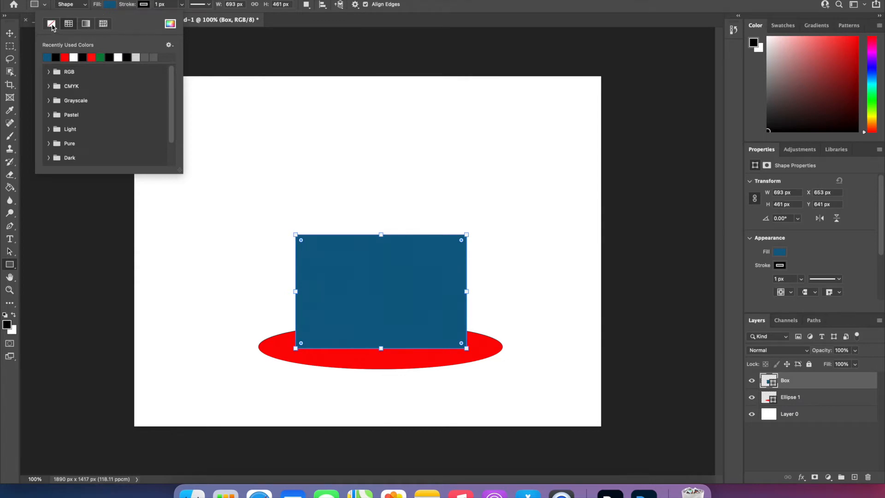
left_click(51, 24)
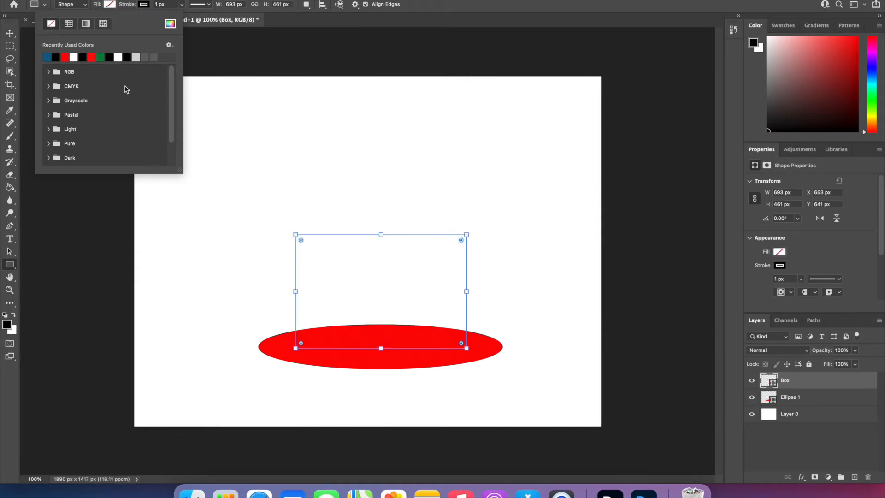
left_click(48, 57)
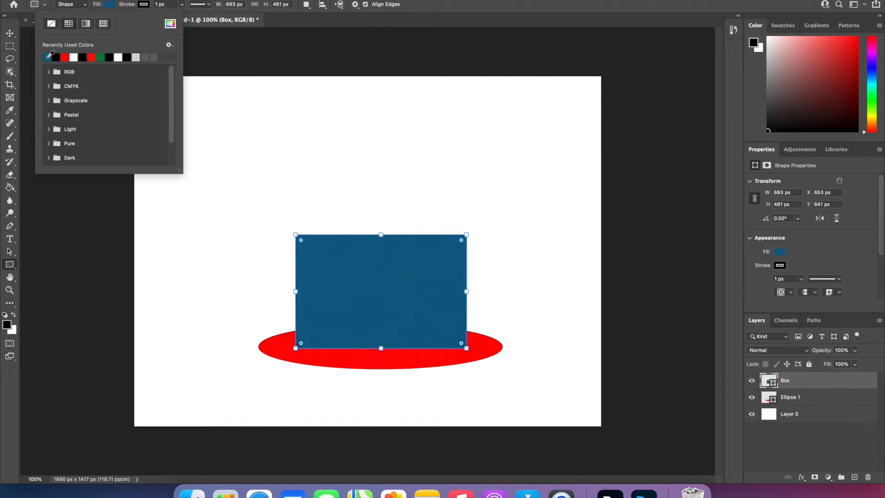
Set the rectangle's stroke to black and move it slightly upward so it sits centred on the red ellipse.
left_click(145, 5)
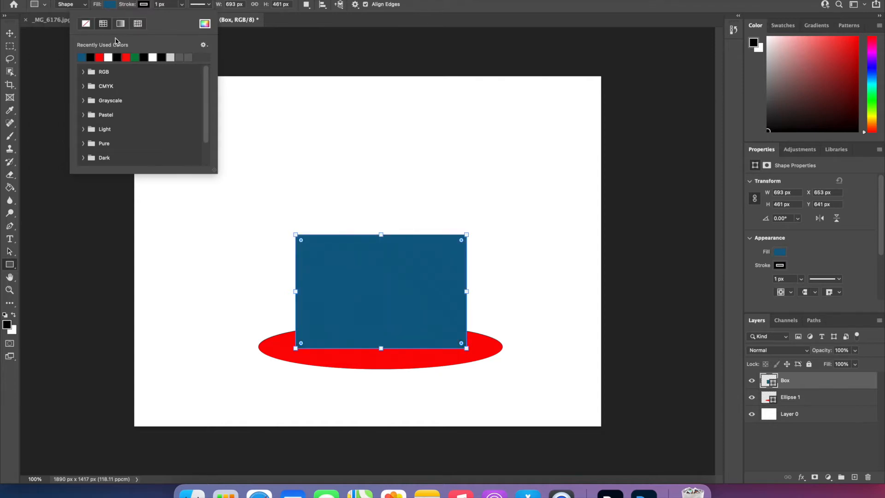
left_click(90, 57)
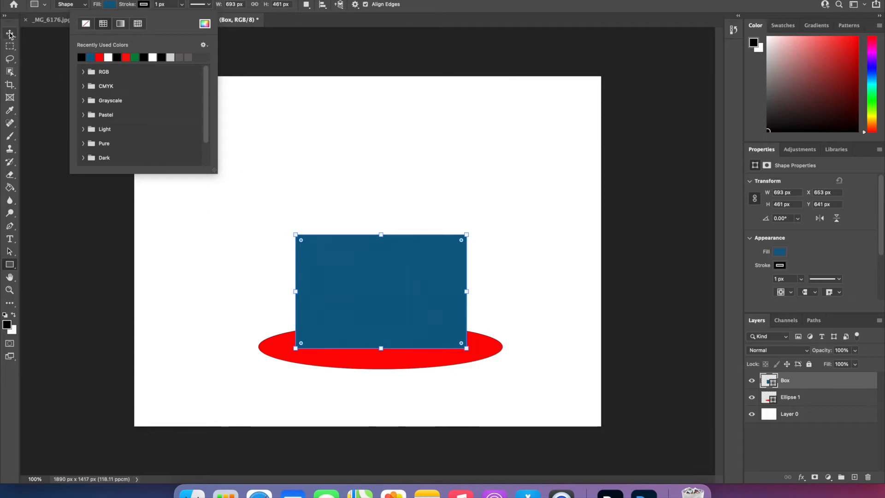
left_click(10, 33)
mouse_move(408, 295)
left_mouse_down()
mouse_move(396, 267)
mouse_move(423, 251)
mouse_move(381, 279)
mouse_move(405, 292)
left_mouse_up()
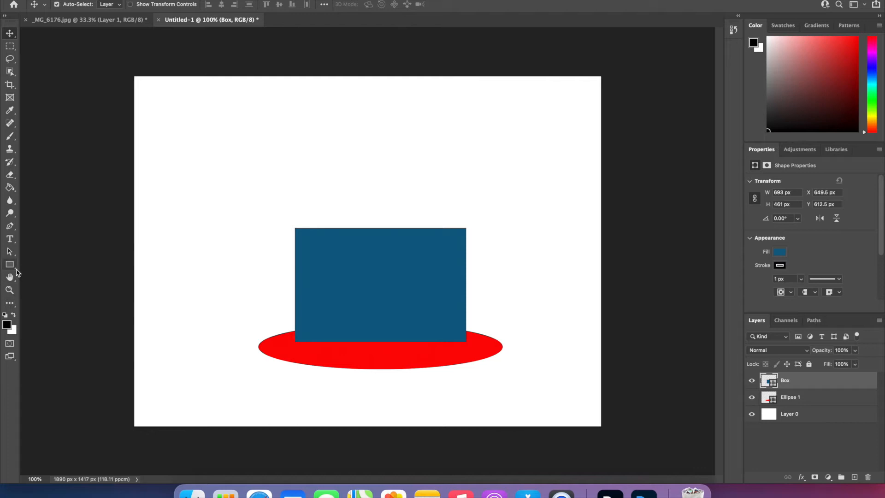
Create another layer named "new layer" above the Box layer.
left_click(148, 0)
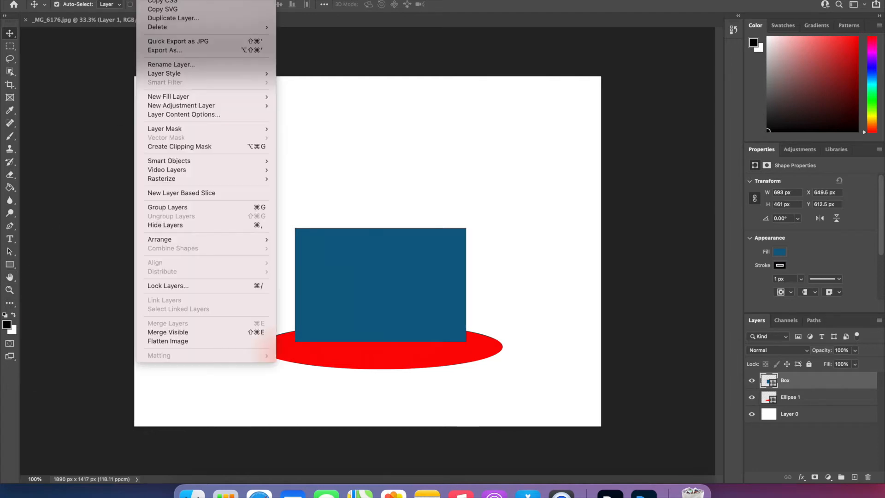
mouse_move(156, 0)
left_click(295, 0)
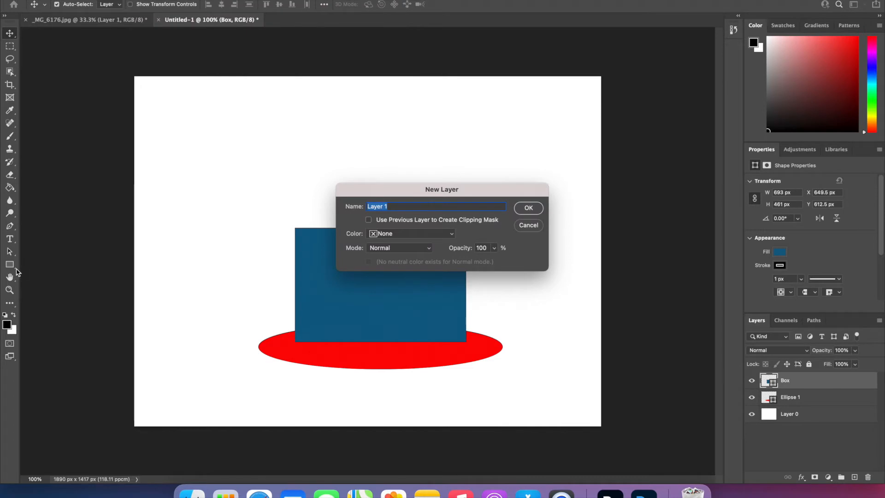
type("new layer")
key("Return")
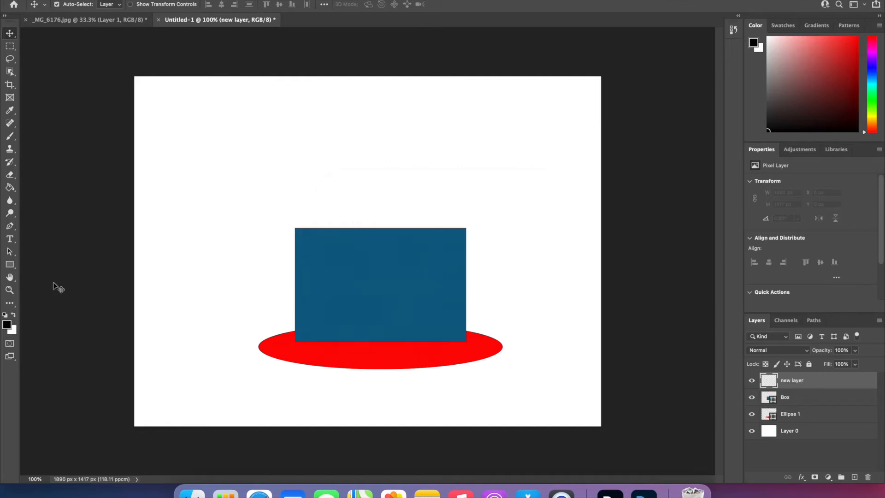
Draw a triangle about 659 × 478 px above the blue rectangle, overlapping its upper left corner, and undo the small extra triangle.
left_click(15, 266)
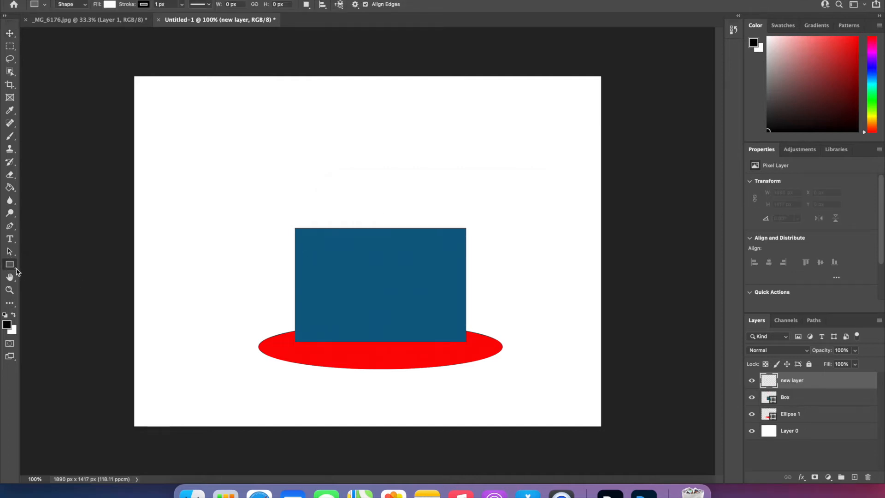
left_click(16, 269)
left_click(54, 292)
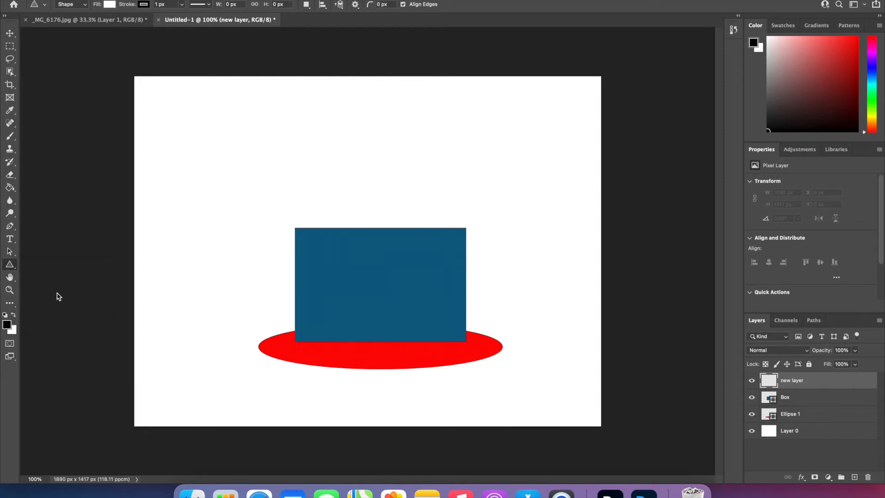
left_click_drag(374, 124, 210, 242)
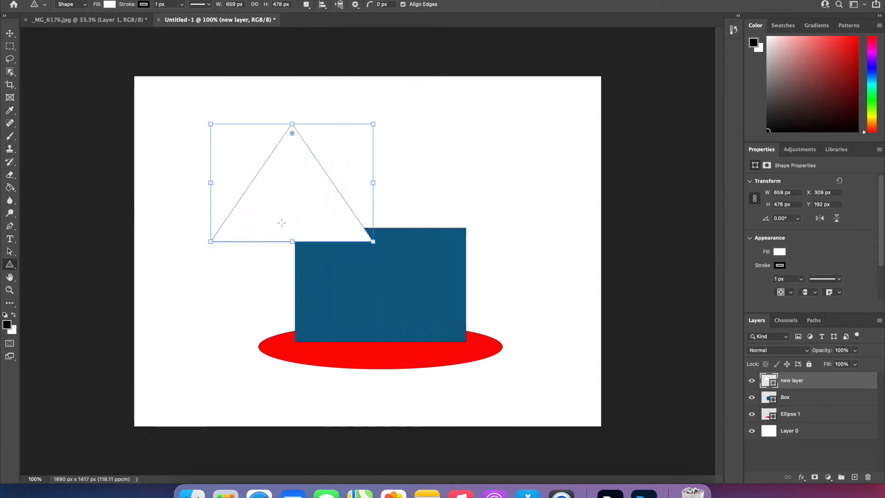
left_click_drag(281, 223, 342, 215)
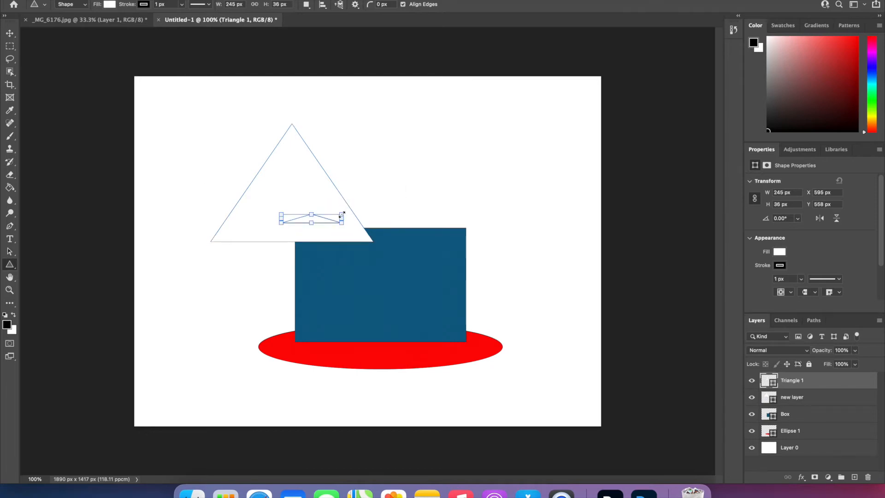
key("super+z")
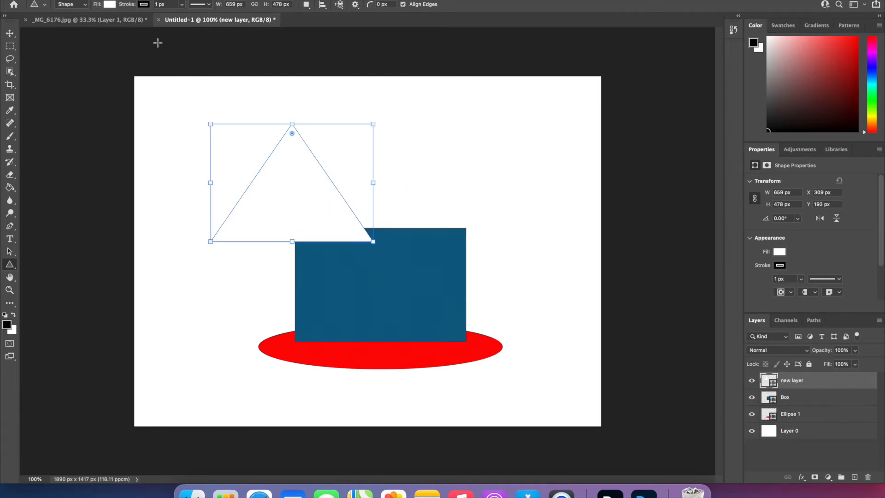
Fill the triangle with green and switch to the Move tool.
left_click(109, 4)
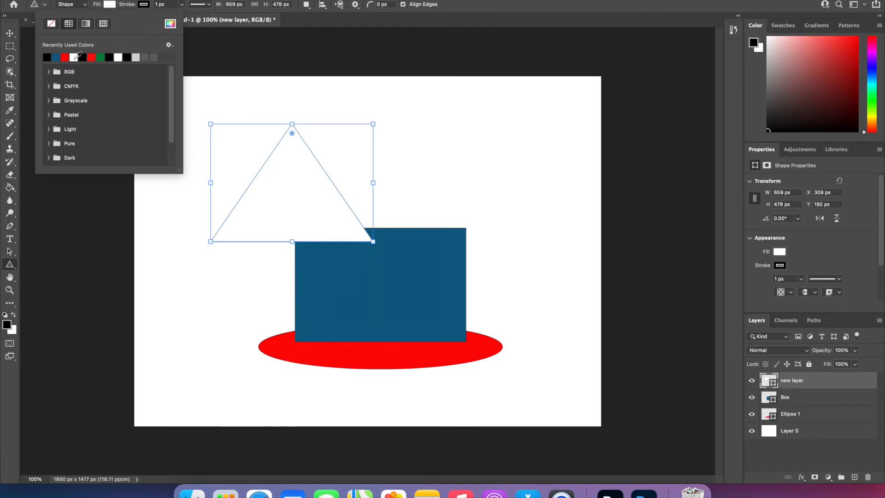
left_click(100, 58)
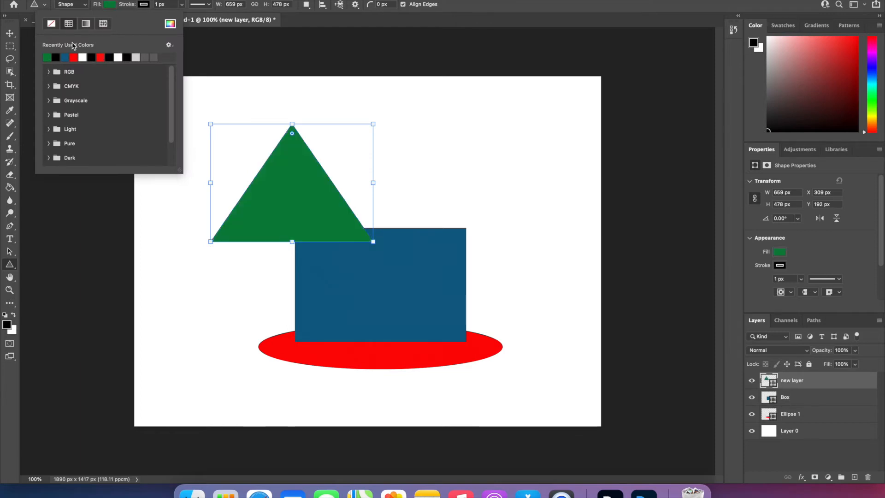
left_click(10, 33)
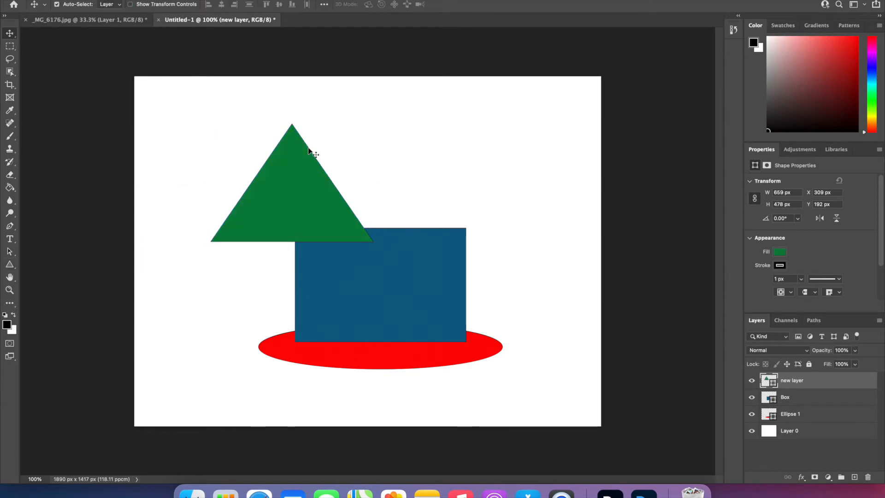
Place the green triangle on the blue rectangle like a roof and hide all four layers one by one, starting with Layer 0.
left_click_drag(298, 184, 386, 168)
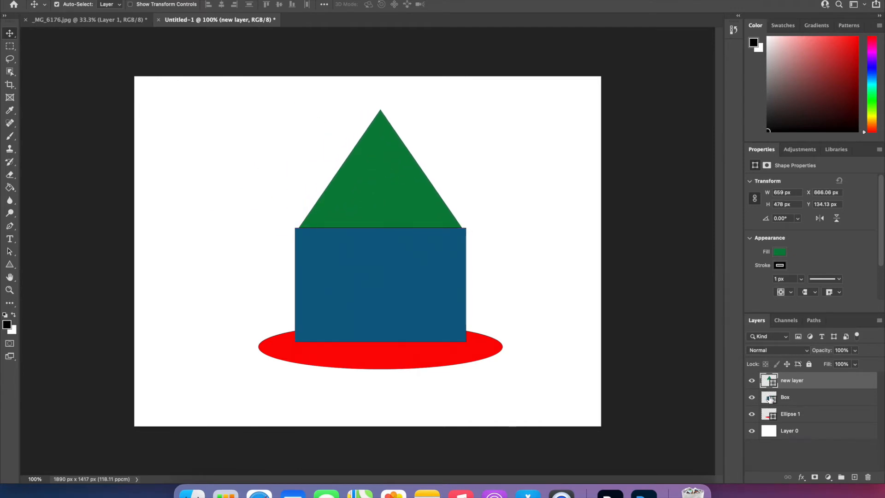
left_click(752, 431)
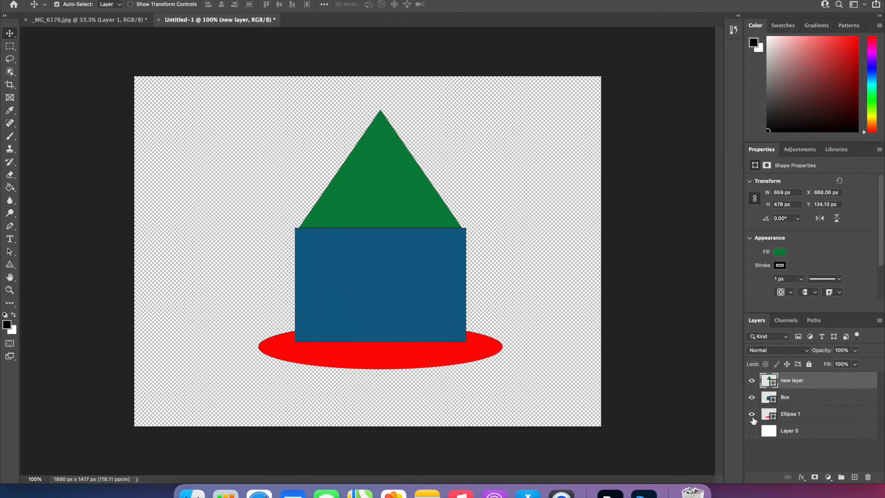
left_click(753, 414)
left_click(752, 398)
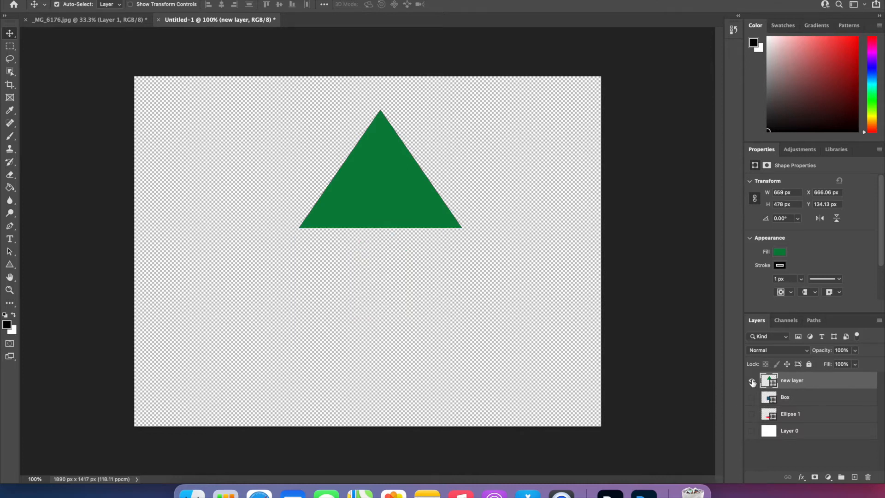
left_click(752, 381)
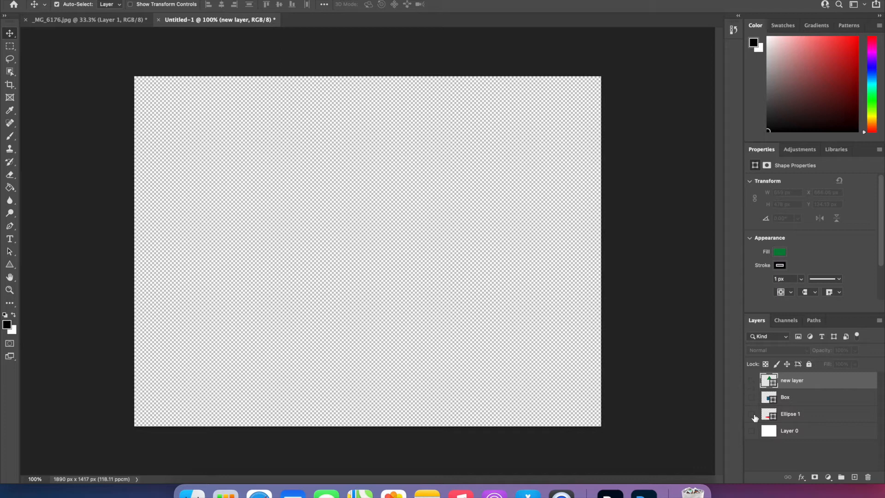
Show the Ellipse 1, Box and new layer layers again, working from the lowest shape upward.
left_click(752, 415)
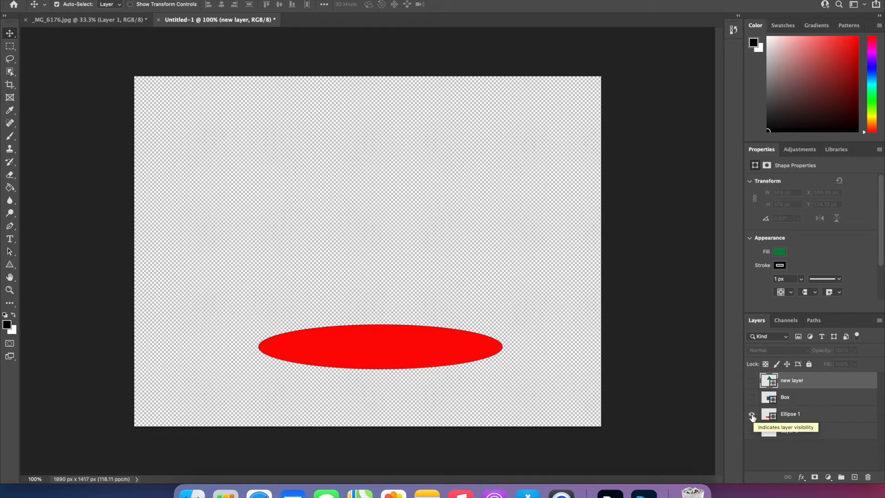
left_click(752, 399)
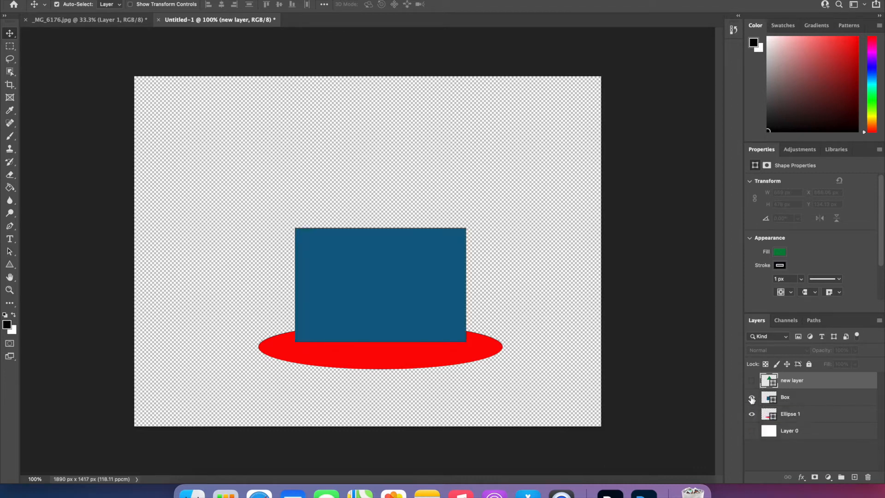
left_click(752, 382)
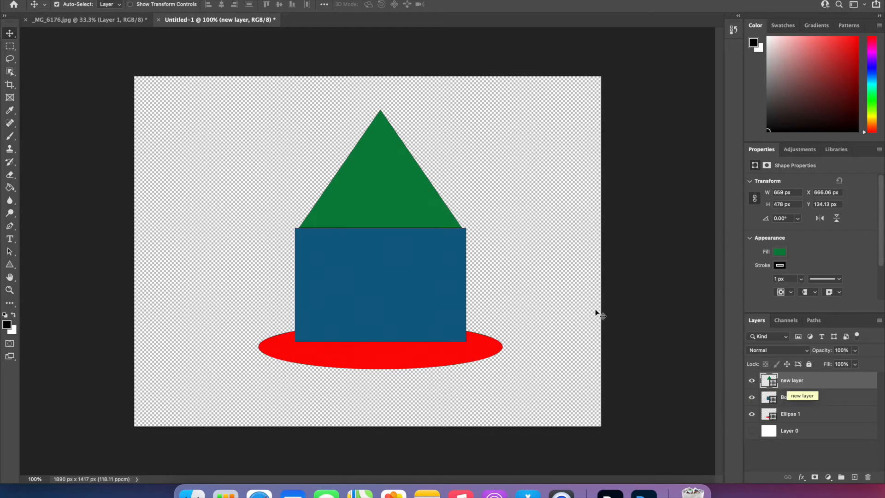
Spread the shapes apart: the green triangle over the blue rectangle's left edge, the rectangle slightly higher, the red ellipse below it.
left_click_drag(372, 192, 242, 247)
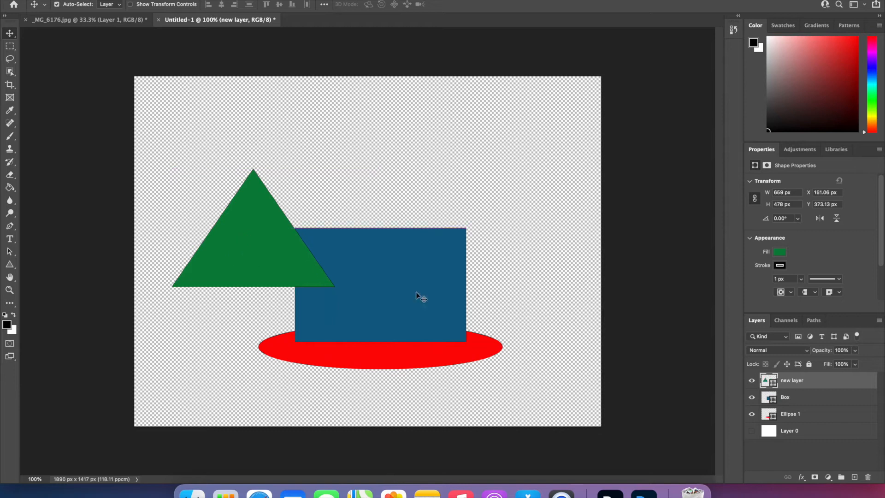
left_click_drag(429, 357, 415, 373)
mouse_move(429, 291)
left_mouse_down()
mouse_move(502, 245)
mouse_move(435, 259)
mouse_move(429, 283)
left_mouse_up()
left_click_drag(417, 355, 400, 372)
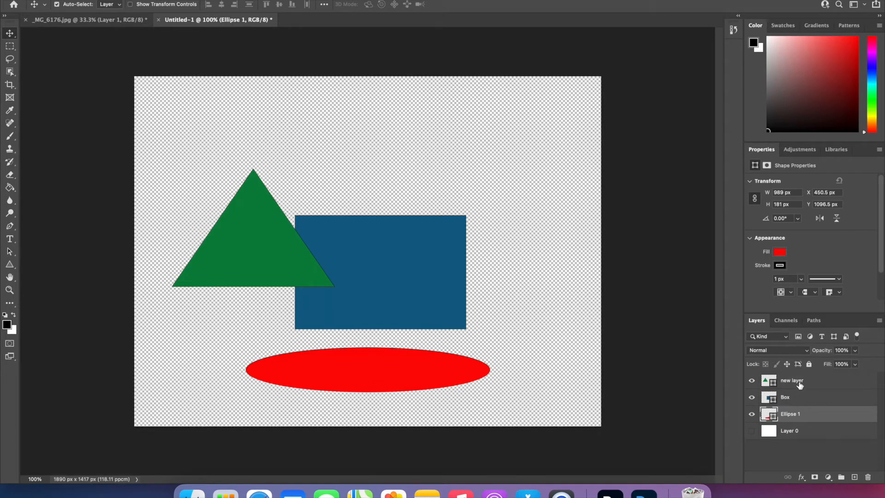
Bring the Ellipse 1 layer to the top of the stack and shift the ellipse and triangle over the rectangle's right side and lower left corner.
left_click(810, 417)
left_click_drag(810, 418, 811, 380)
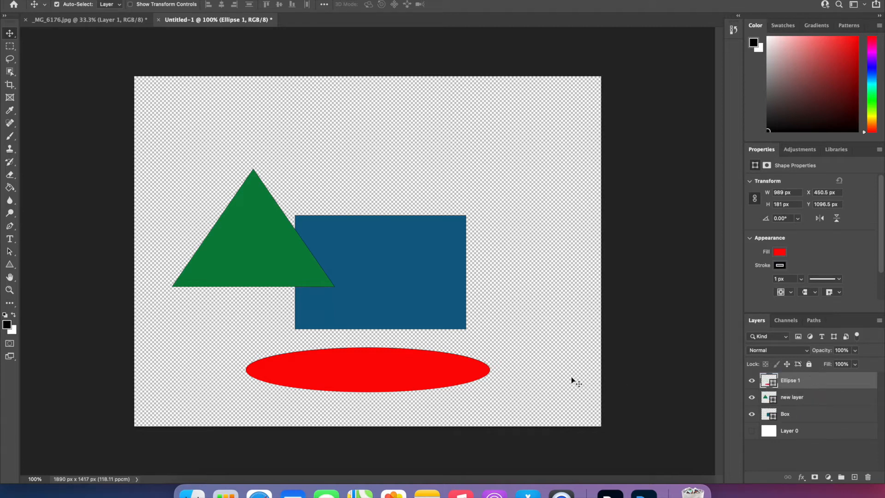
left_click_drag(434, 351, 516, 279)
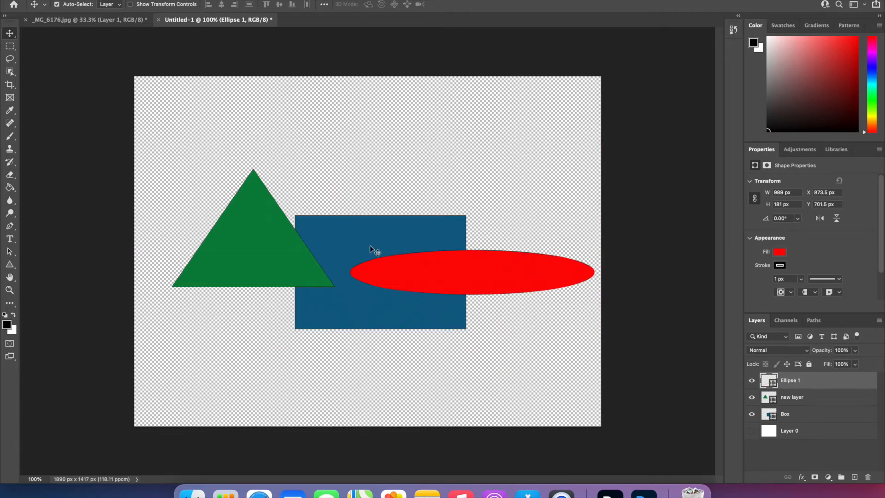
left_click_drag(265, 249, 288, 339)
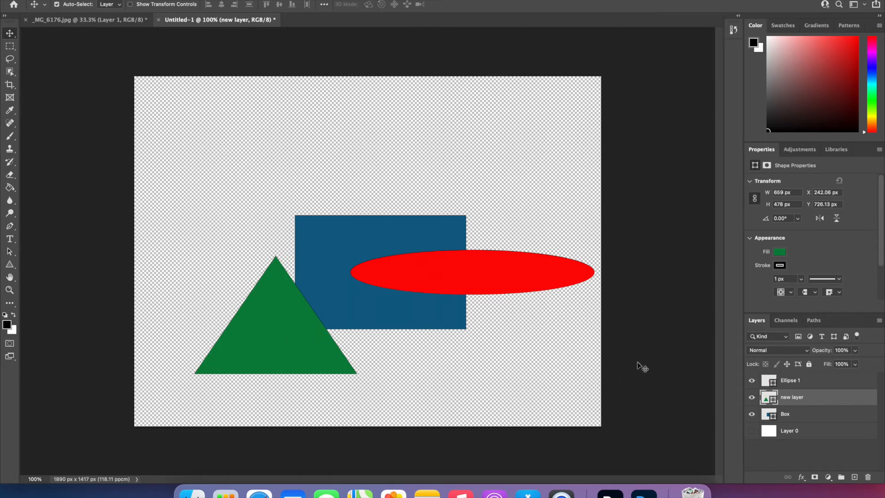
Add the text "Hello" above the shapes on the canvas, on a type layer directly above Ellipse 1.
left_click(810, 382)
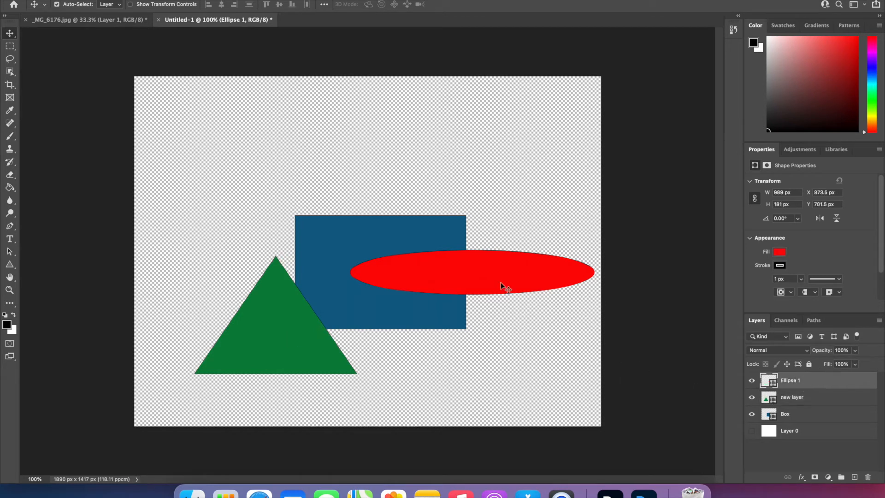
left_click(12, 243)
left_click(214, 180)
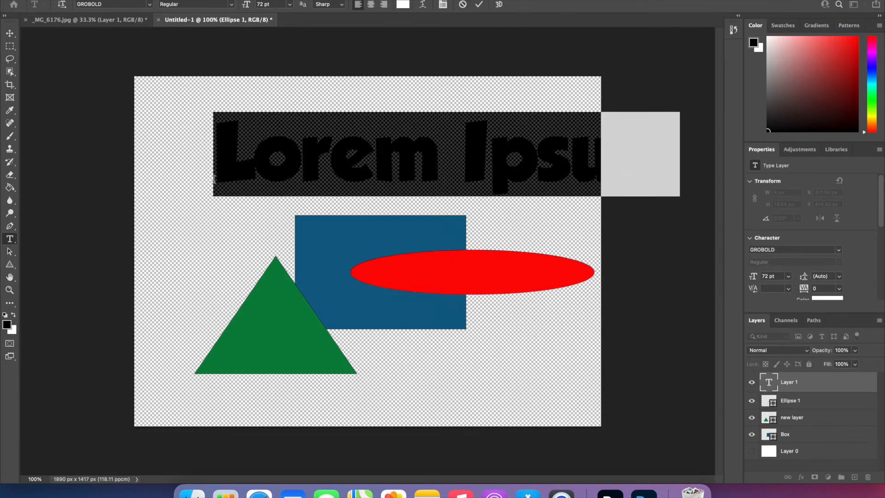
type("Hello")
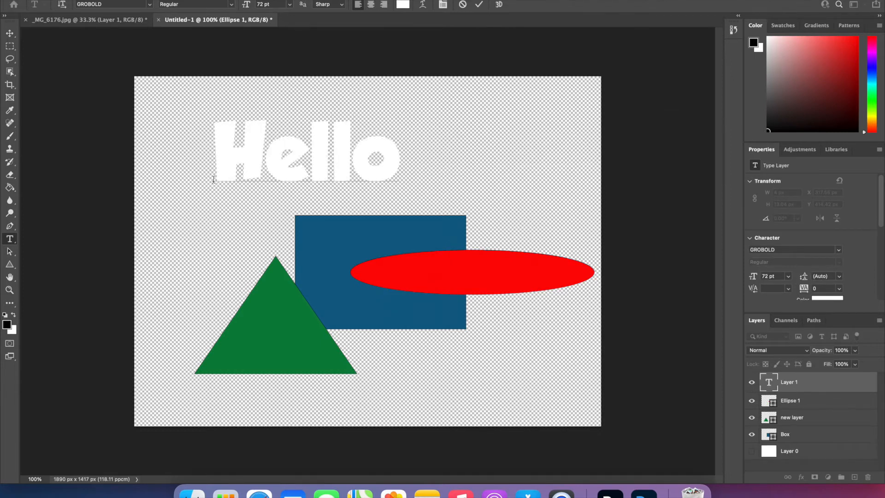
Recolour the whole word "Hello" purple, commit the text and switch to the Move tool.
key("super+a")
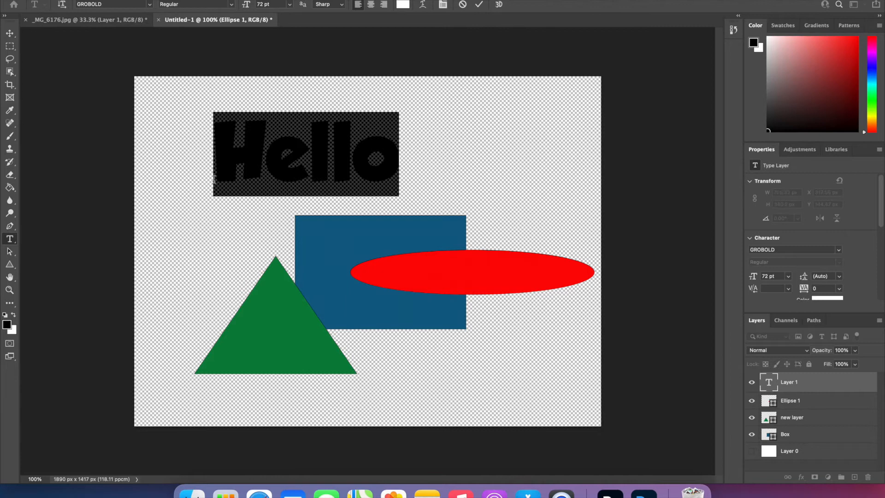
left_click(407, 7)
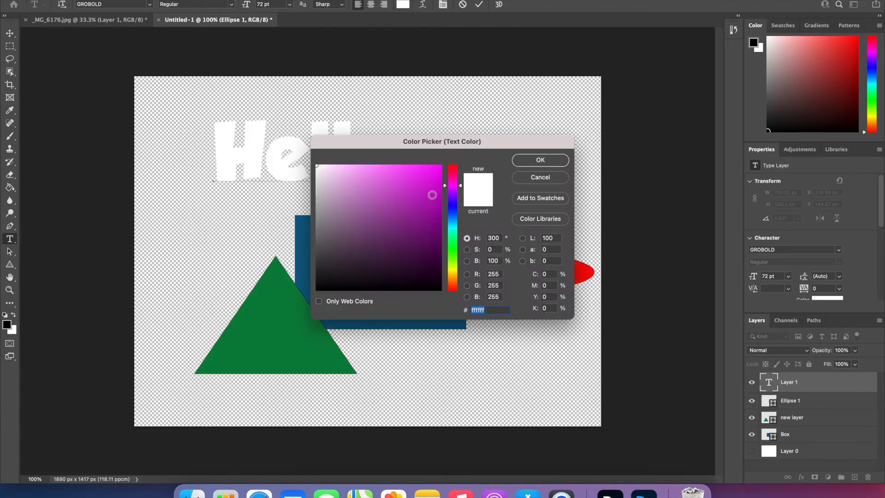
left_click(434, 200)
left_click(534, 161)
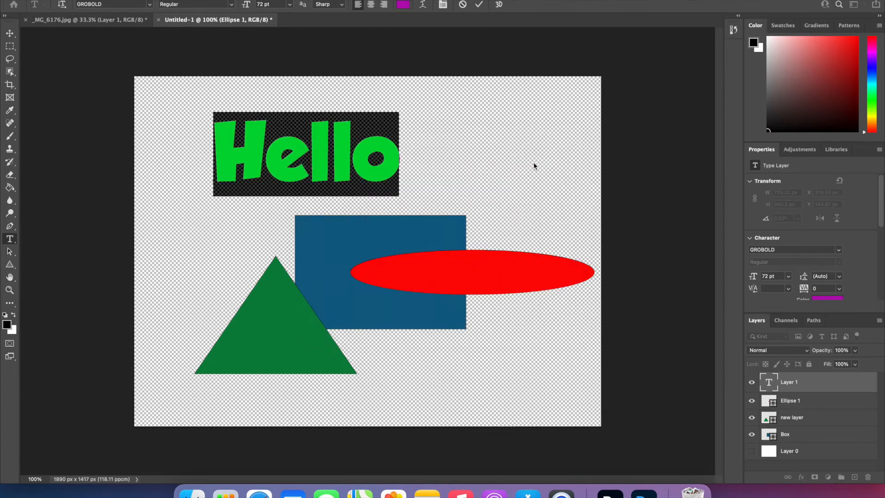
left_click(10, 33)
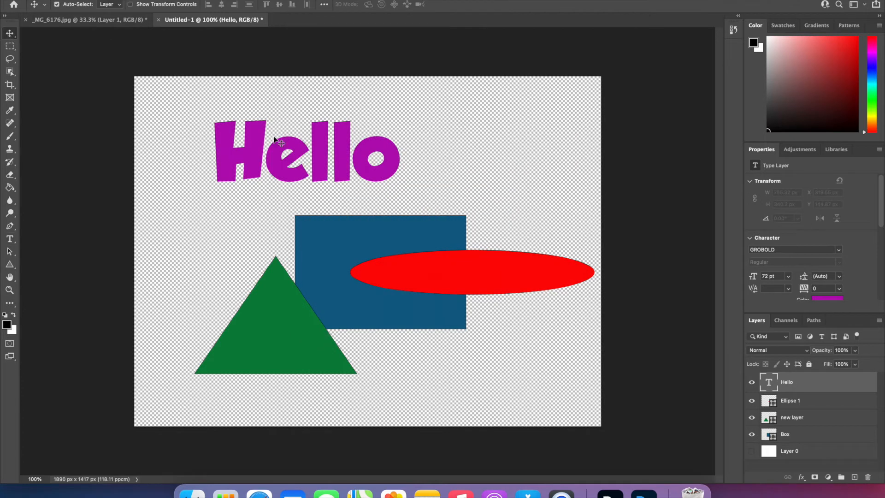
Reorder the Hello layer to sit below Ellipse 1 and position the text just above the blue rectangle.
left_click_drag(344, 171, 415, 224)
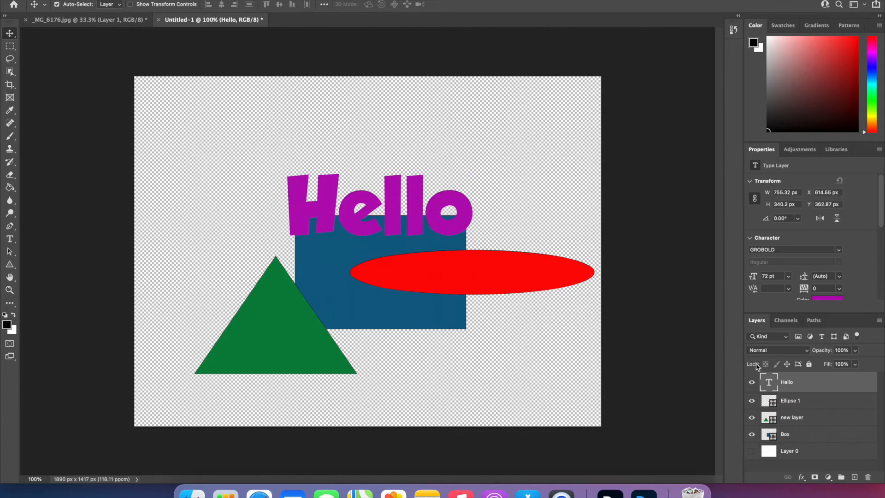
left_click_drag(820, 384, 822, 409)
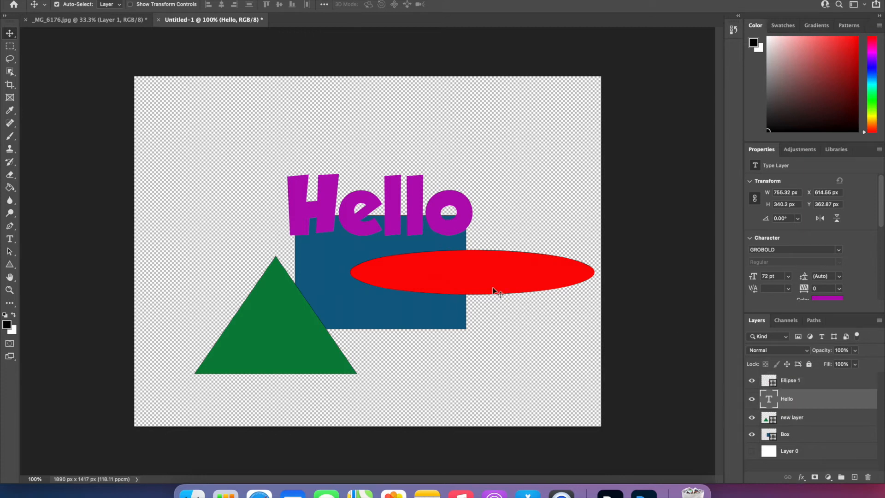
left_click_drag(430, 215, 423, 193)
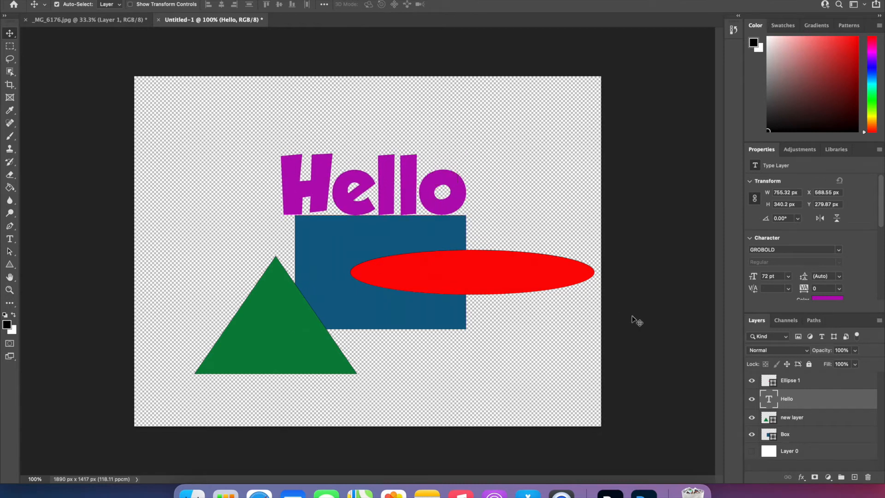
Review the layer stack by selecting the Ellipse 1, Box, new layer and Hello layers in turn, ending on Ellipse 1.
left_click(817, 385)
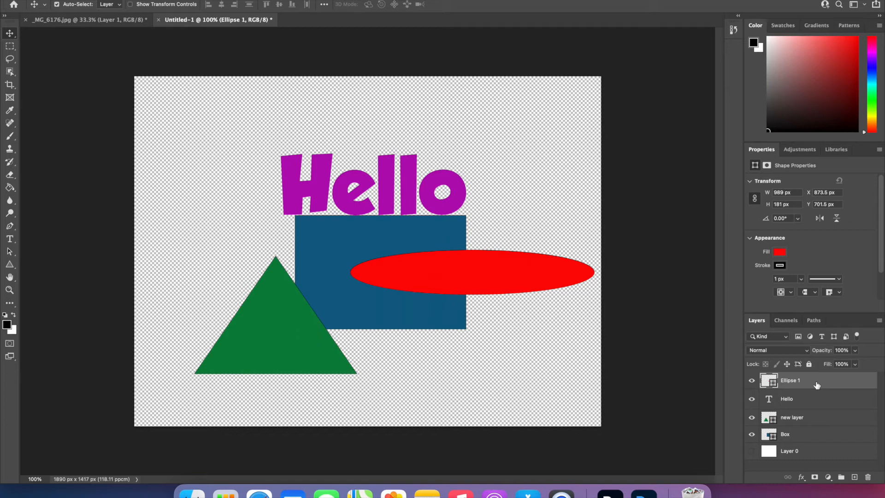
left_click(809, 434)
left_click(806, 417)
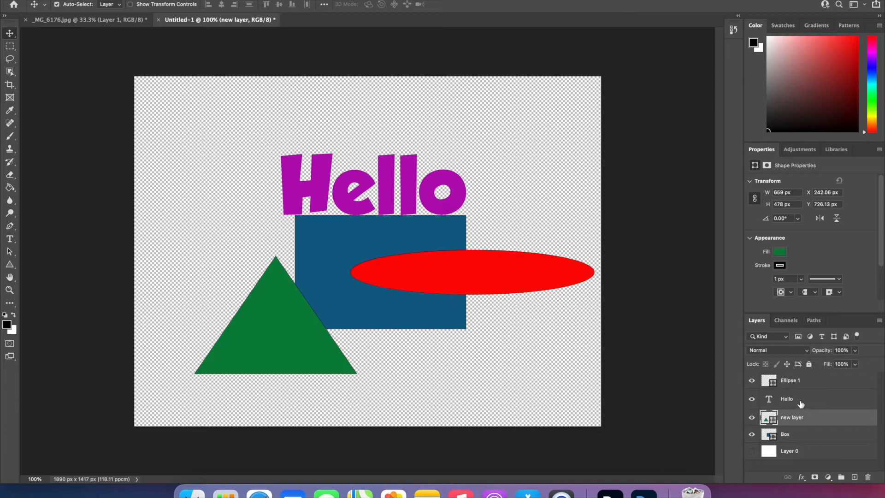
left_click(801, 401)
left_click(803, 383)
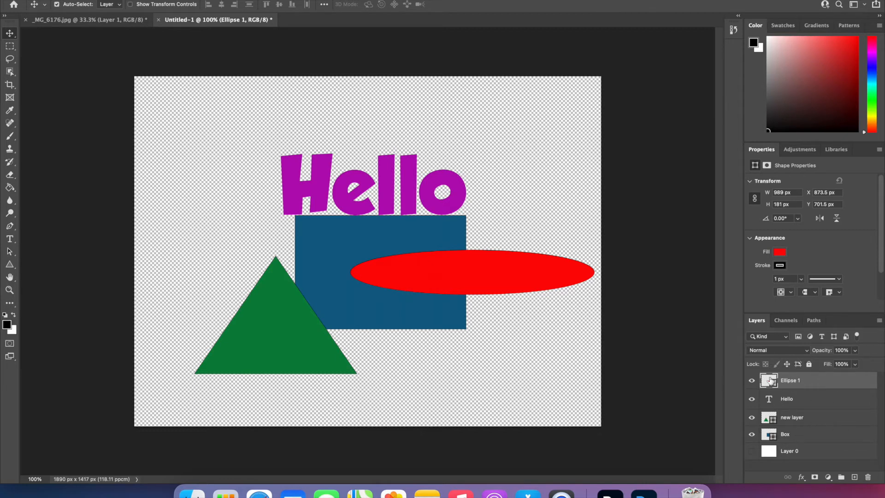
Hide the Ellipse 1, Hello and new layer layers one by one, and show them again in reverse order.
left_click(752, 381)
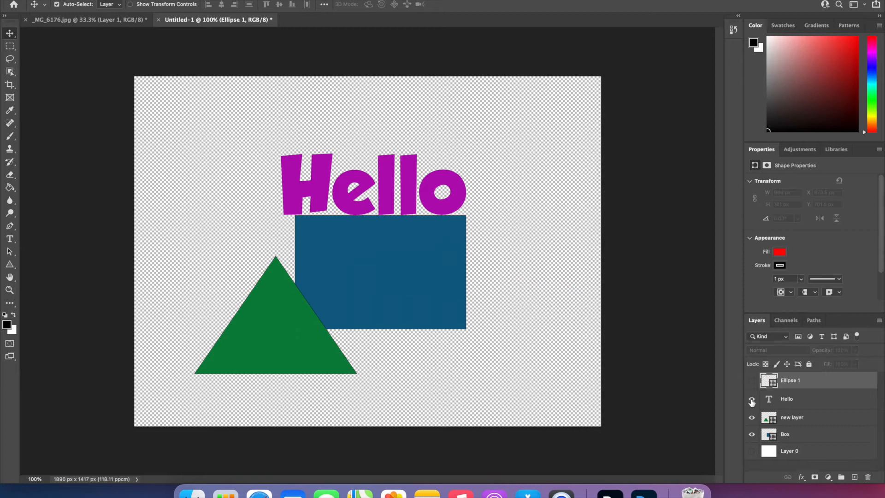
left_click(752, 401)
left_click(752, 419)
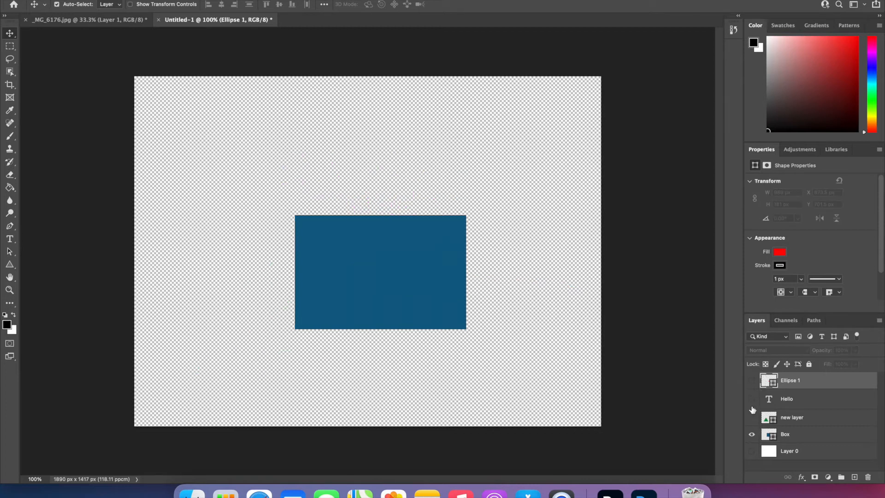
left_click(752, 417)
left_click(752, 399)
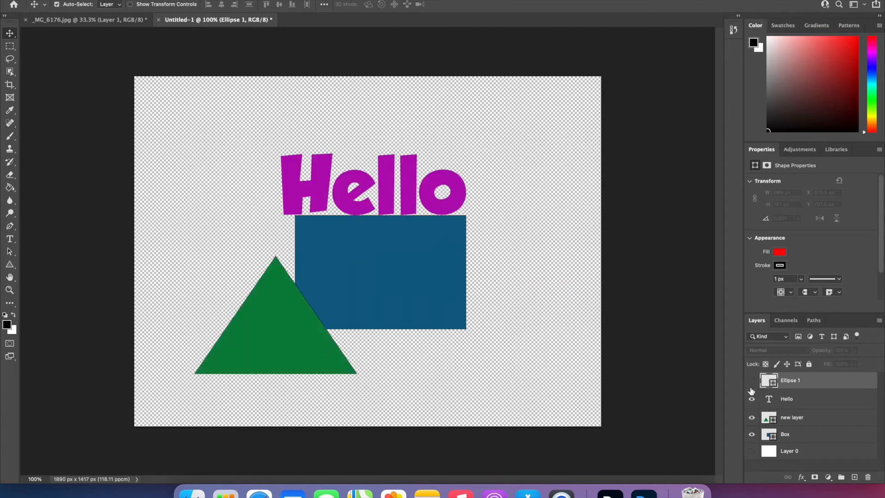
left_click(752, 382)
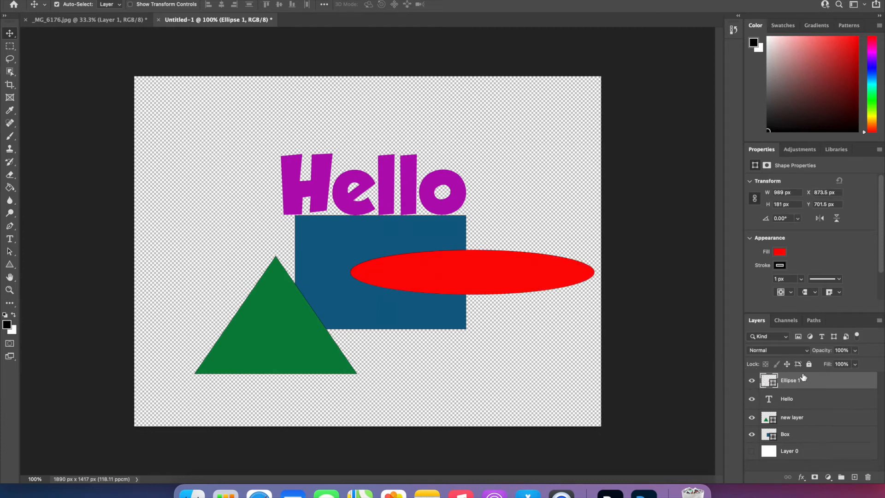
Toggle the visibility of the white Layer 0 on and off, and leave it shown behind the shapes.
left_click(753, 451)
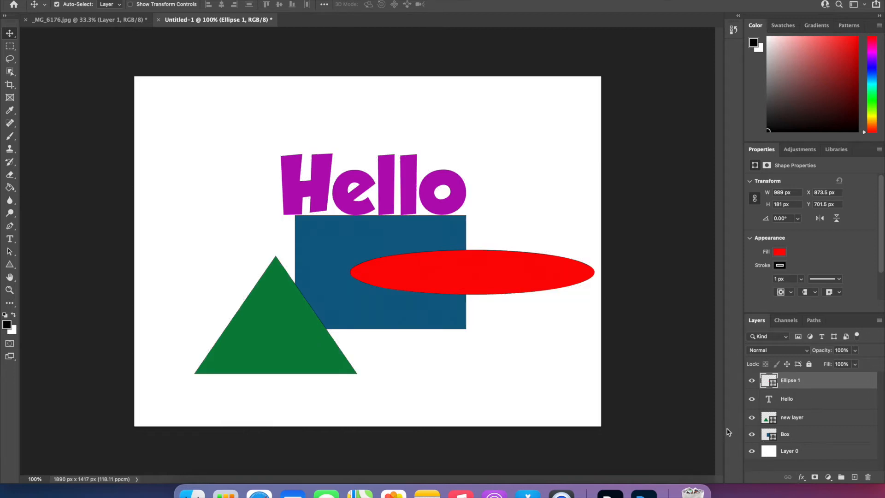
left_click(752, 451)
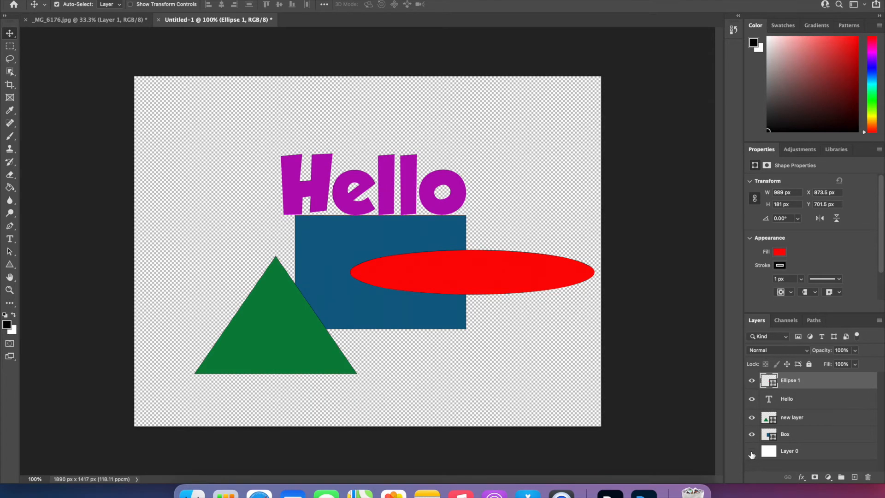
left_click(752, 452)
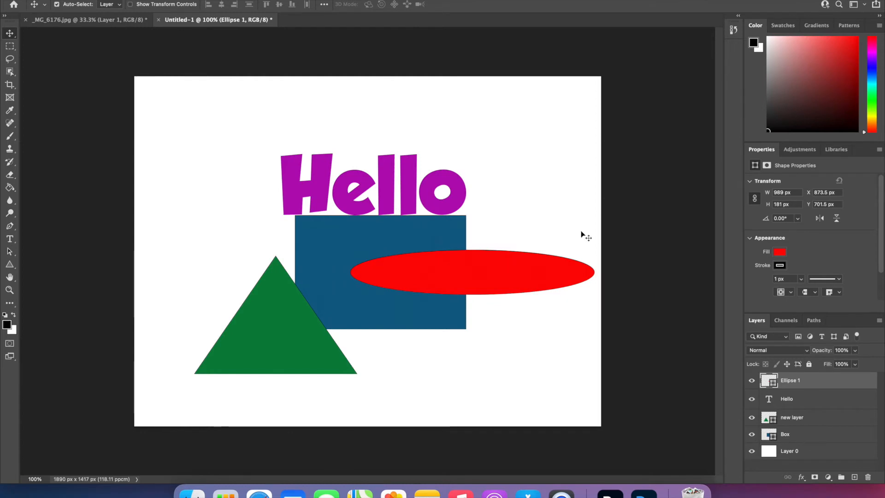
Flatten the image, try to move the red ellipse and decline converting the background to a normal layer.
left_click(148, 0)
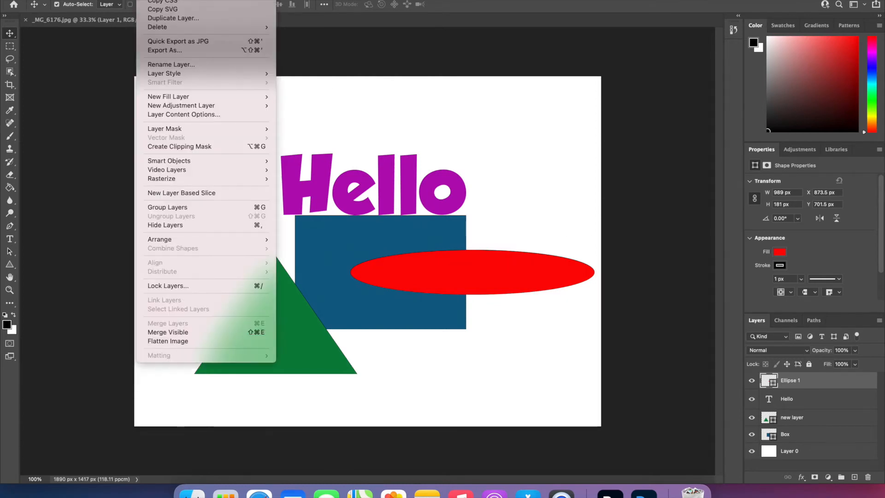
left_click(202, 343)
left_click_drag(401, 271, 411, 219)
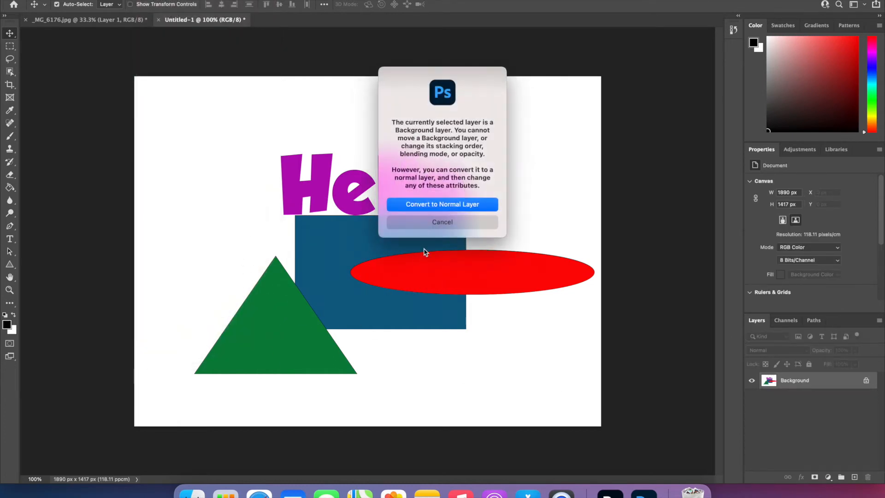
left_click(450, 224)
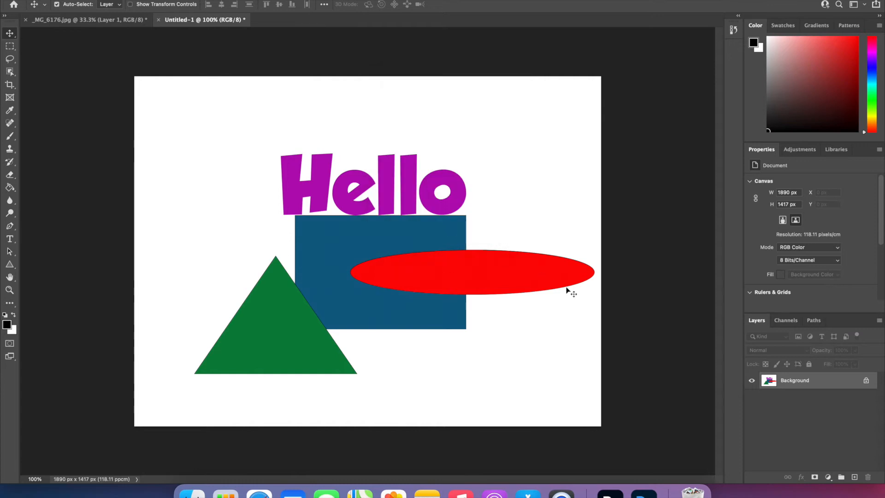
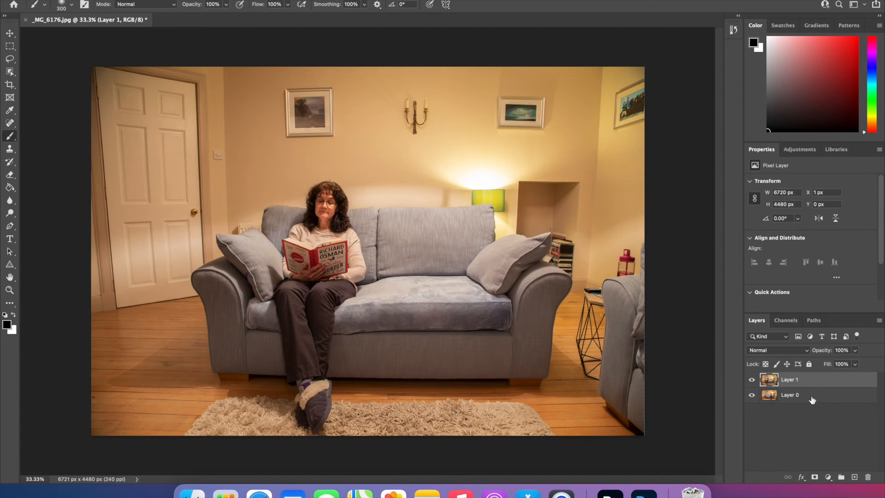
Toggle the visibility of Layer 1 and Layer 0 in turn to compare the two sofa photos, leaving both shown.
left_click(752, 381)
left_click(752, 395)
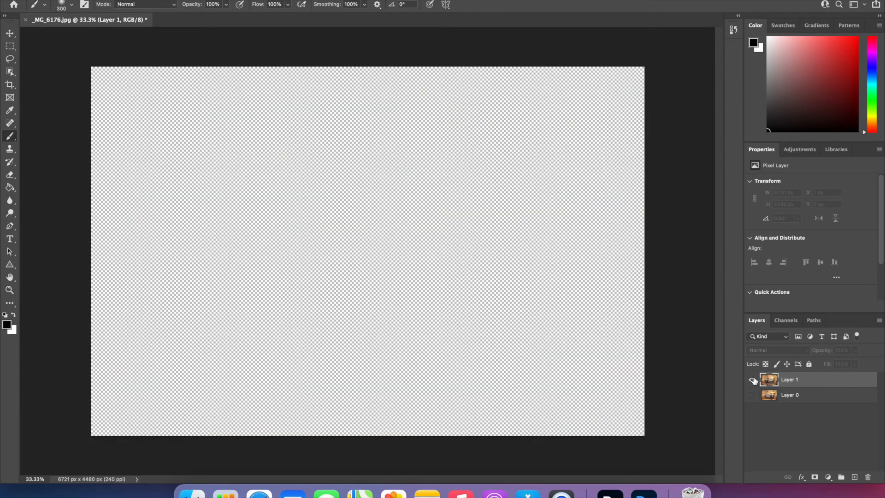
left_click(753, 380)
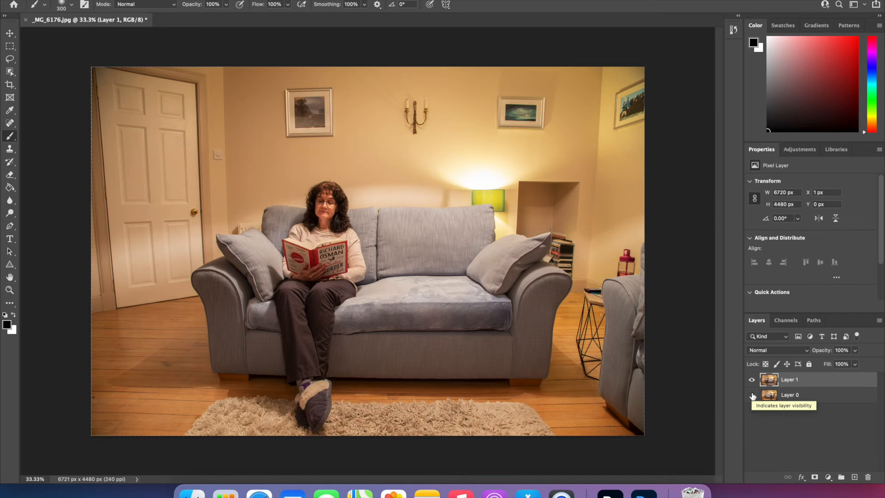
left_click(752, 395)
left_click(752, 380)
left_click(753, 393)
left_click(753, 379)
left_click(753, 394)
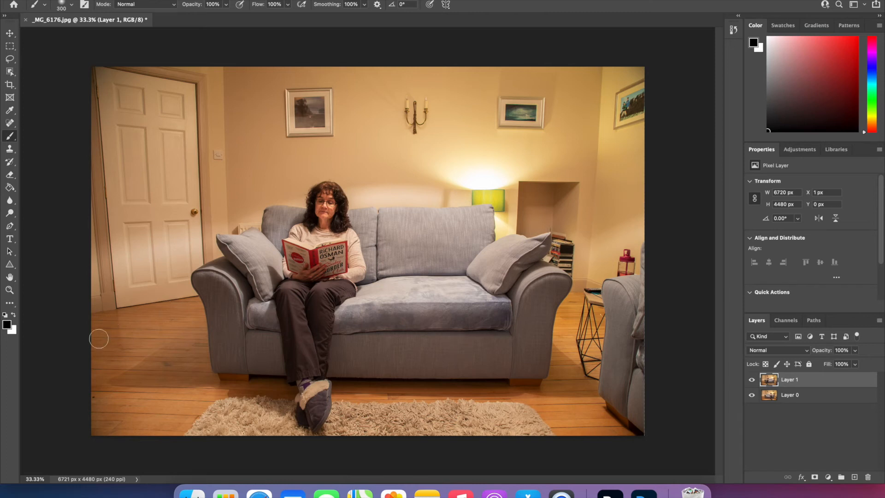
Add a white layer mask to Layer 1 and set black (000000) as the foreground colour.
left_click(13, 316)
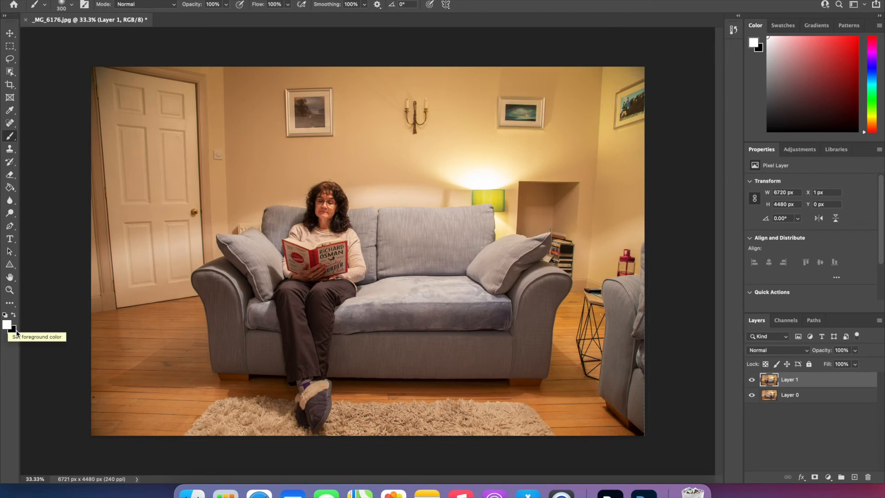
left_click(14, 316)
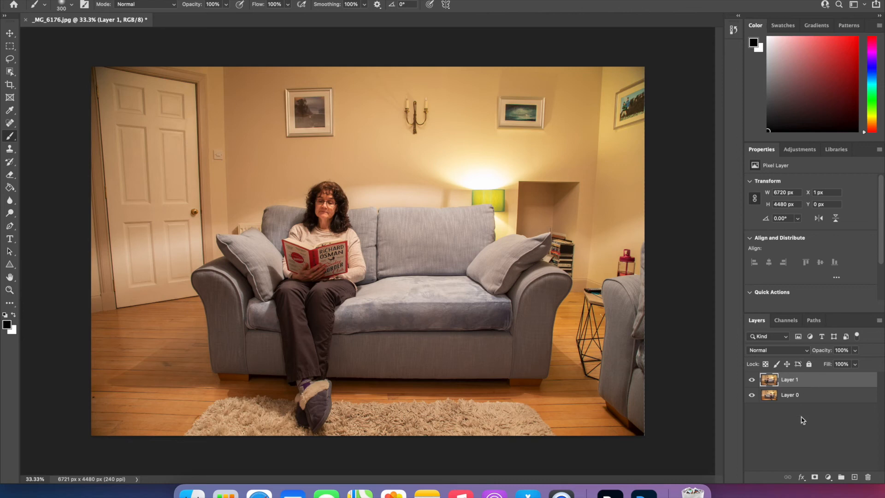
left_click(816, 478)
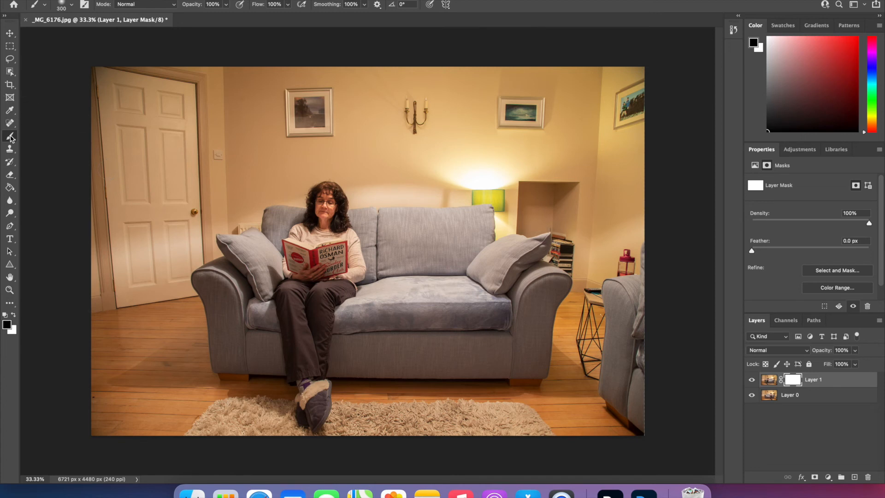
left_click(8, 322)
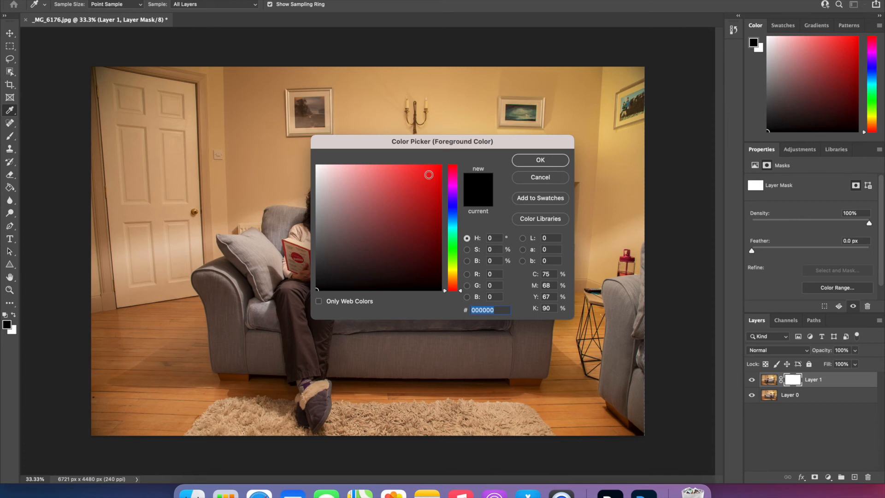
left_click(535, 160)
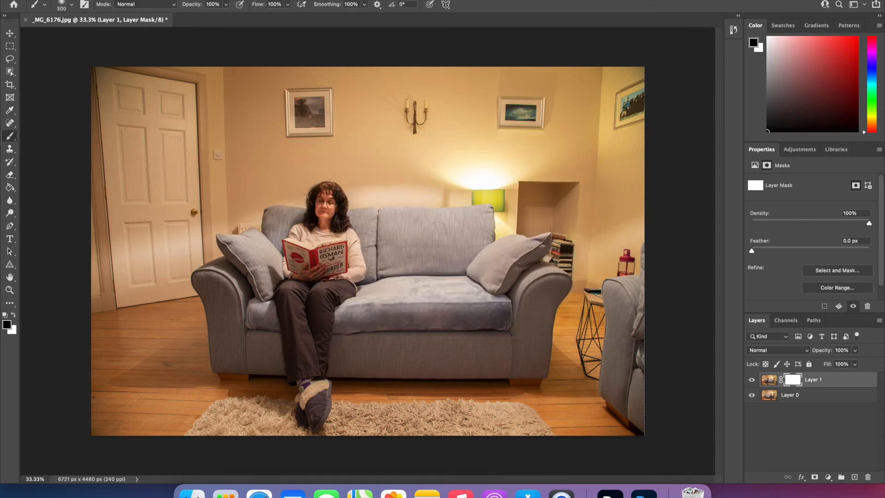
Paint black on Layer 1's mask with a 400 px brush to reveal Layer 0's seated woman, from her head down to her slippers.
left_click(752, 380)
left_click(753, 381)
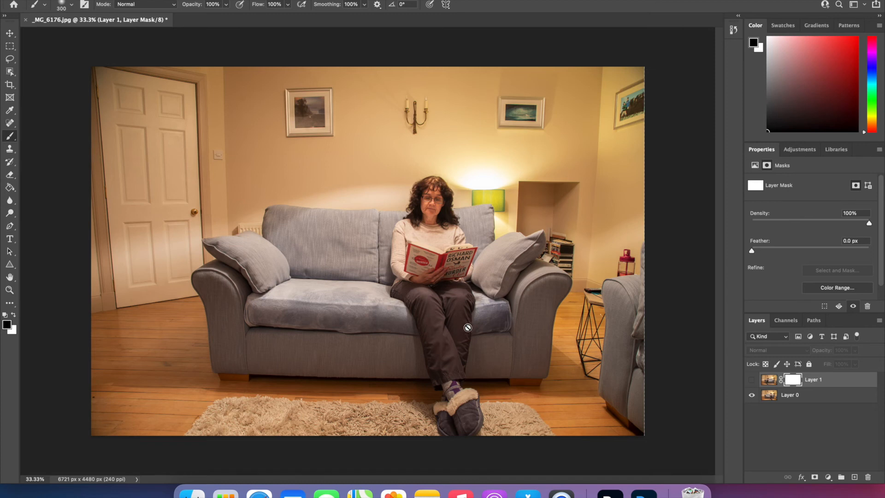
left_click(751, 381)
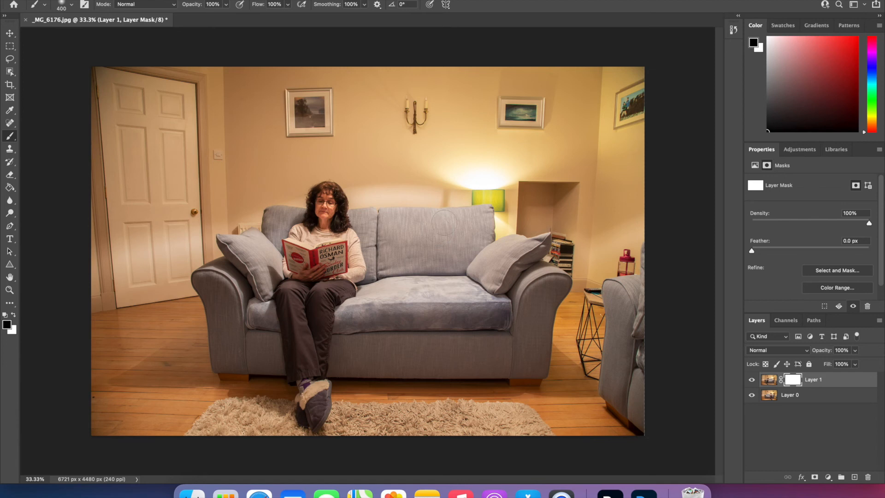
mouse_move(445, 212)
left_mouse_down()
mouse_move(429, 224)
mouse_move(450, 233)
mouse_move(455, 206)
mouse_move(438, 195)
mouse_move(415, 209)
mouse_move(419, 234)
mouse_move(457, 218)
mouse_move(451, 185)
mouse_move(423, 179)
mouse_move(408, 193)
mouse_move(409, 254)
mouse_move(449, 275)
mouse_move(457, 235)
mouse_move(459, 268)
mouse_move(467, 237)
mouse_move(426, 244)
mouse_move(404, 285)
mouse_move(399, 252)
mouse_move(393, 263)
mouse_move(378, 346)
mouse_move(388, 402)
mouse_move(399, 422)
mouse_move(487, 402)
mouse_move(504, 410)
mouse_move(440, 420)
mouse_move(422, 444)
mouse_move(495, 423)
mouse_move(430, 420)
mouse_move(479, 405)
left_mouse_up()
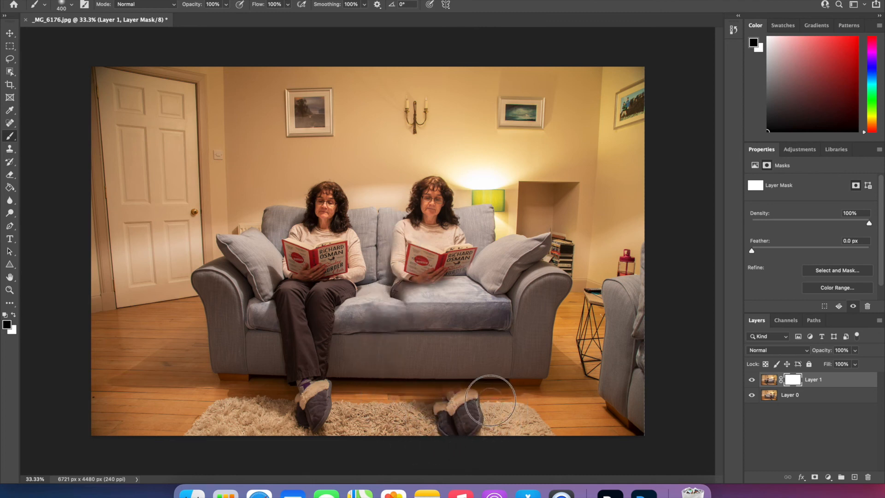
mouse_move(489, 327)
left_mouse_down()
mouse_move(479, 237)
mouse_move(459, 369)
mouse_move(469, 404)
mouse_move(458, 360)
mouse_move(466, 402)
mouse_move(466, 330)
mouse_move(432, 371)
mouse_move(429, 436)
left_mouse_up()
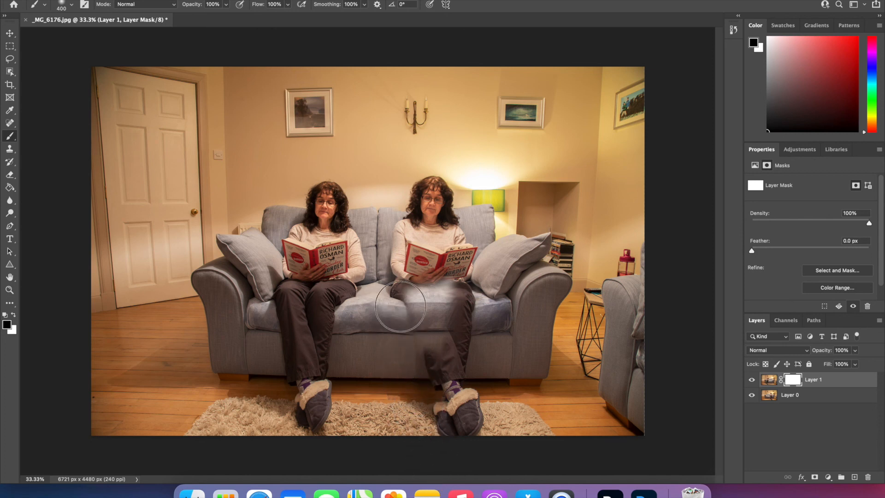
mouse_move(444, 288)
left_mouse_down()
mouse_move(426, 297)
mouse_move(433, 313)
mouse_move(439, 269)
mouse_move(446, 304)
mouse_move(418, 310)
mouse_move(422, 288)
mouse_move(451, 274)
left_mouse_up()
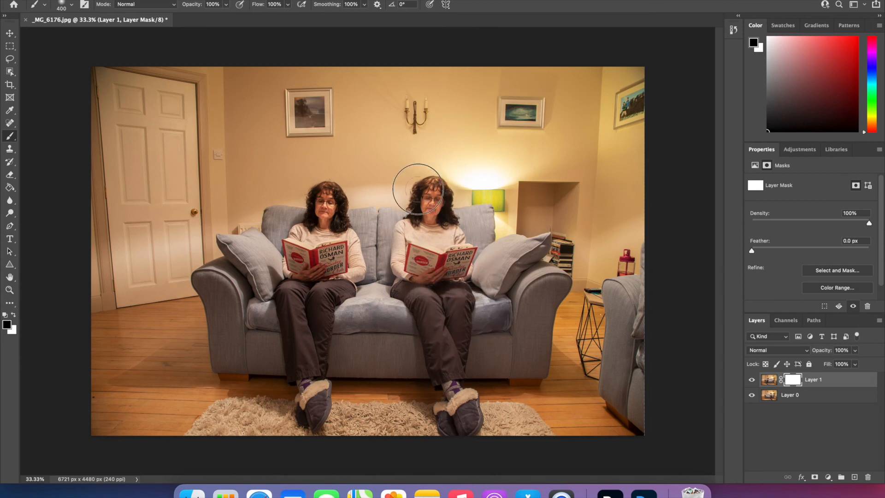
mouse_move(465, 437)
left_mouse_down()
mouse_move(510, 429)
mouse_move(503, 365)
mouse_move(500, 434)
mouse_move(471, 434)
left_mouse_up()
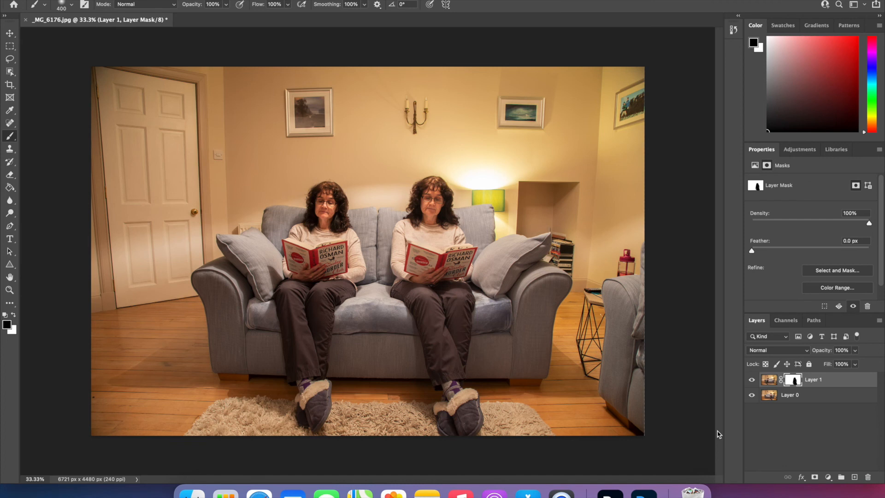
Hide and reshow Layer 1 and Layer 0 in turn to check the masked area, and flatten the image.
left_click(752, 380)
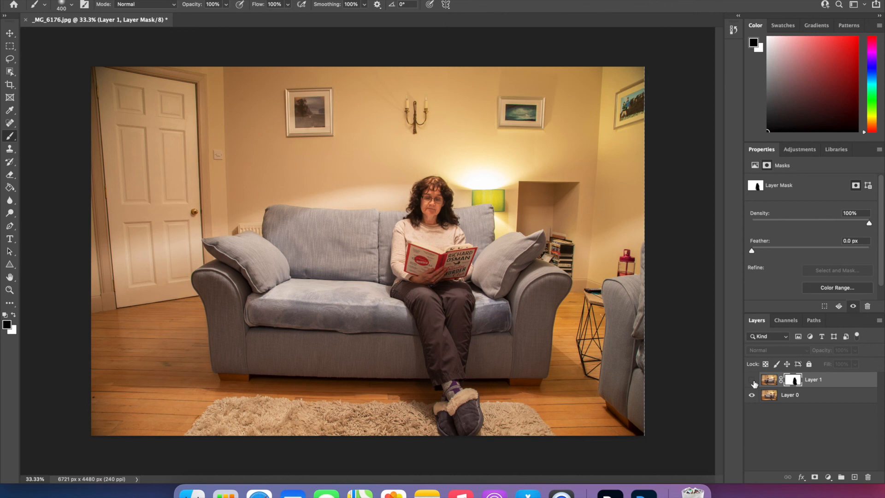
left_click(752, 380)
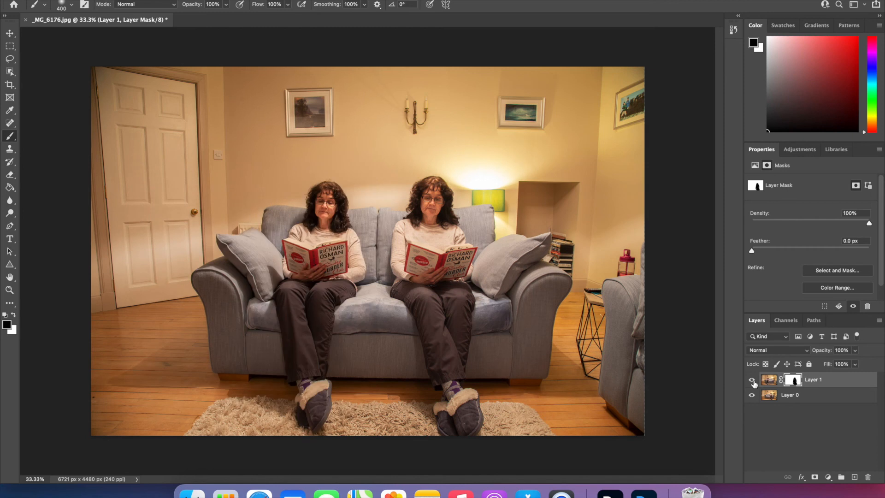
left_click(752, 395)
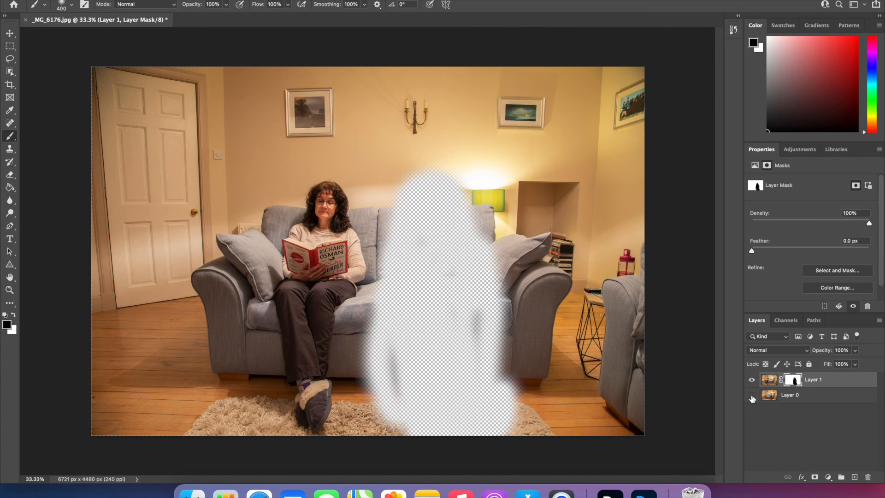
left_click(752, 396)
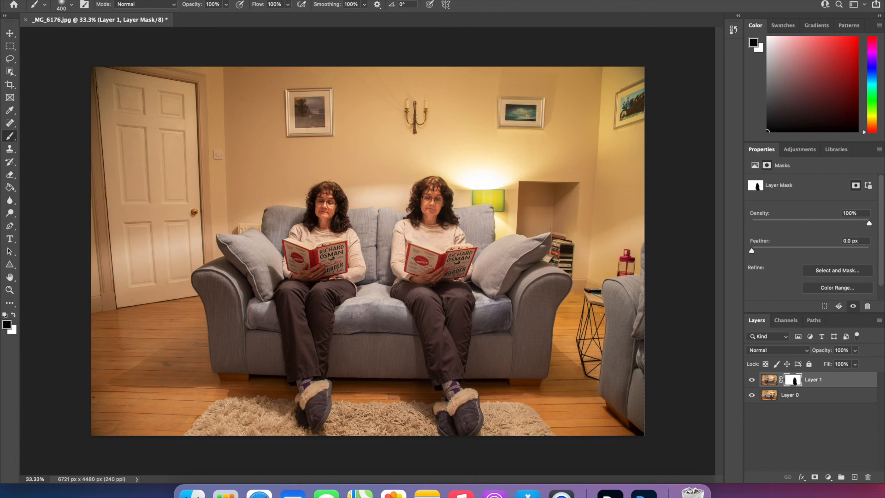
left_click(152, 1)
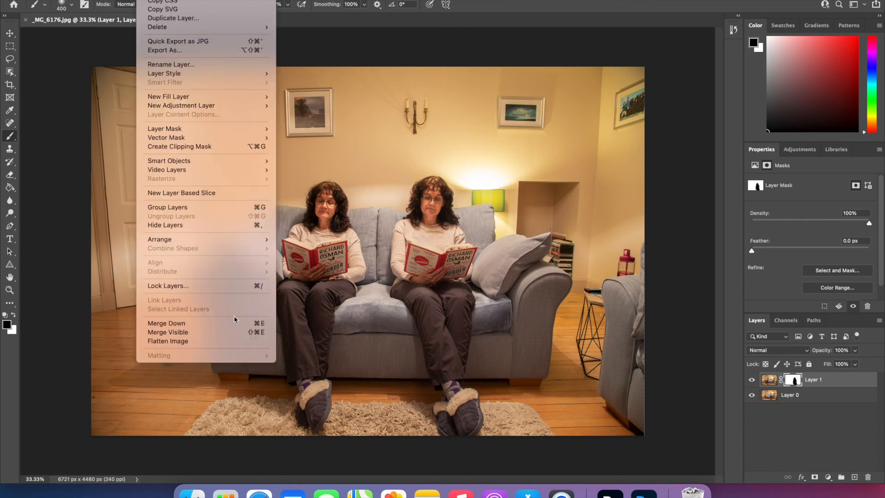
left_click(216, 342)
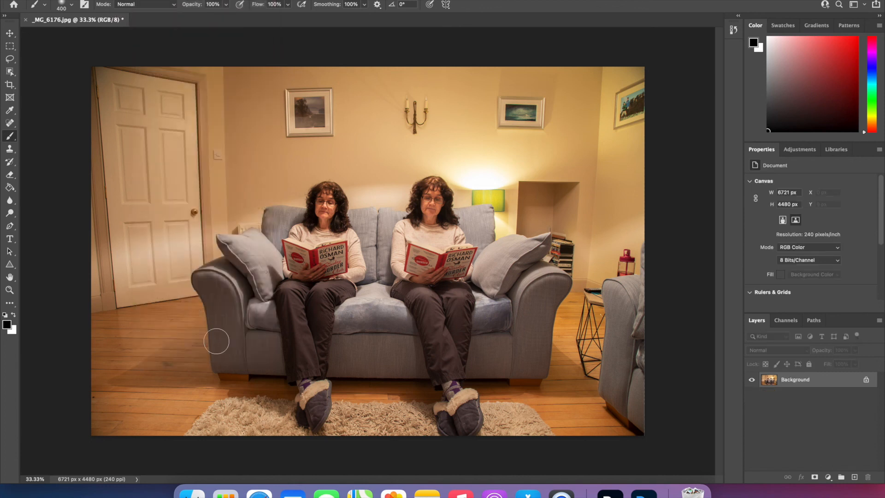